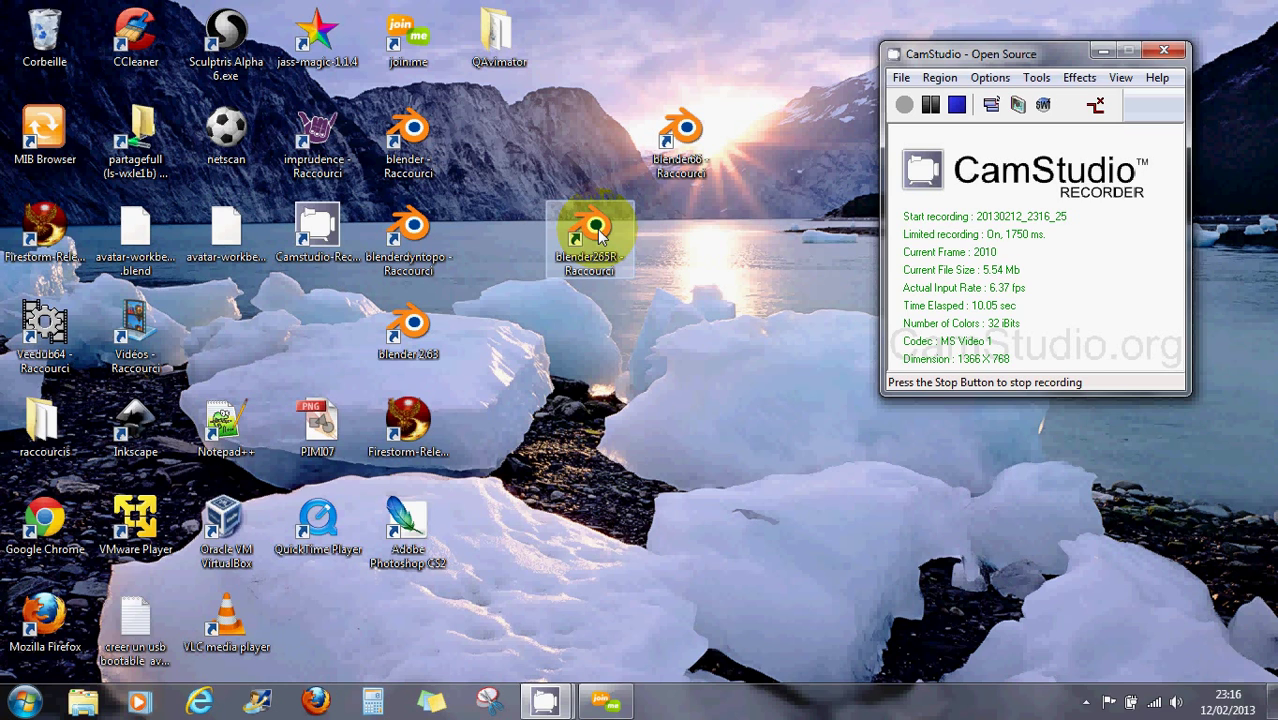
Launch Blender 2.65 from the blender265R shortcut with the high-performance NVIDIA processor and dismiss the splash screen.
{"action": "right_click", "coordinate": [597, 231]}
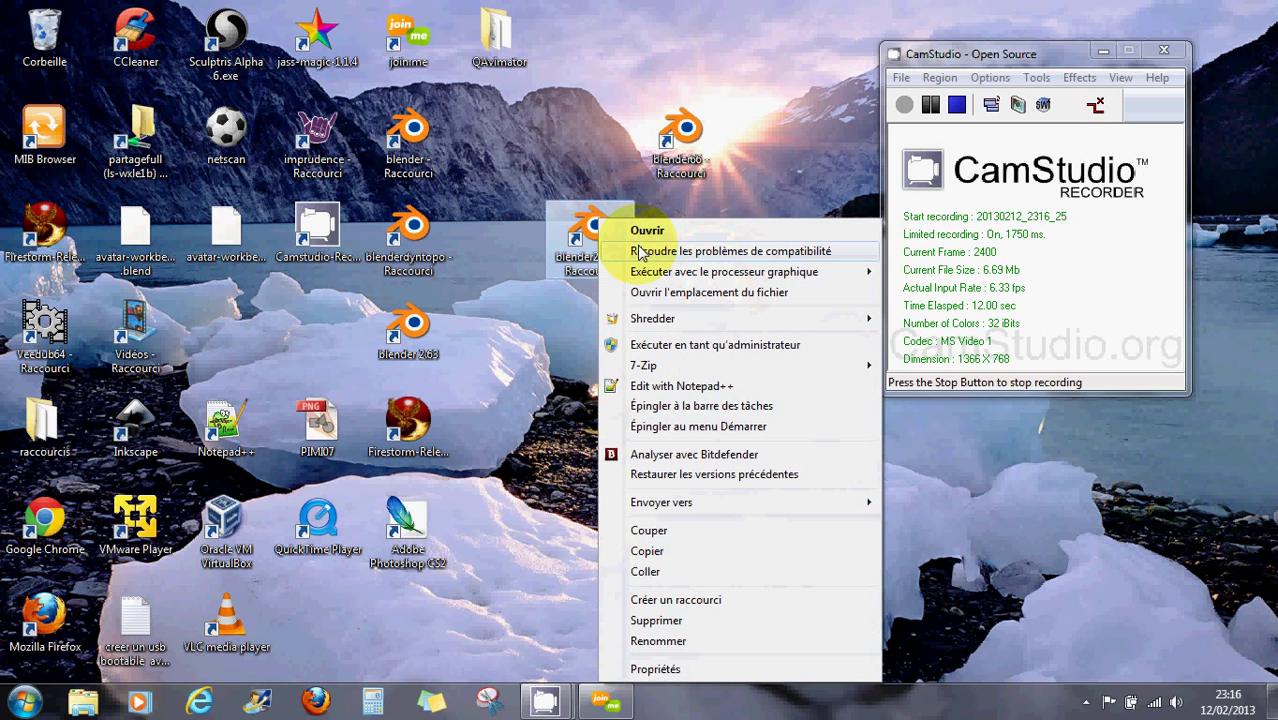
{"action": "mouse_move", "coordinate": [650, 272]}
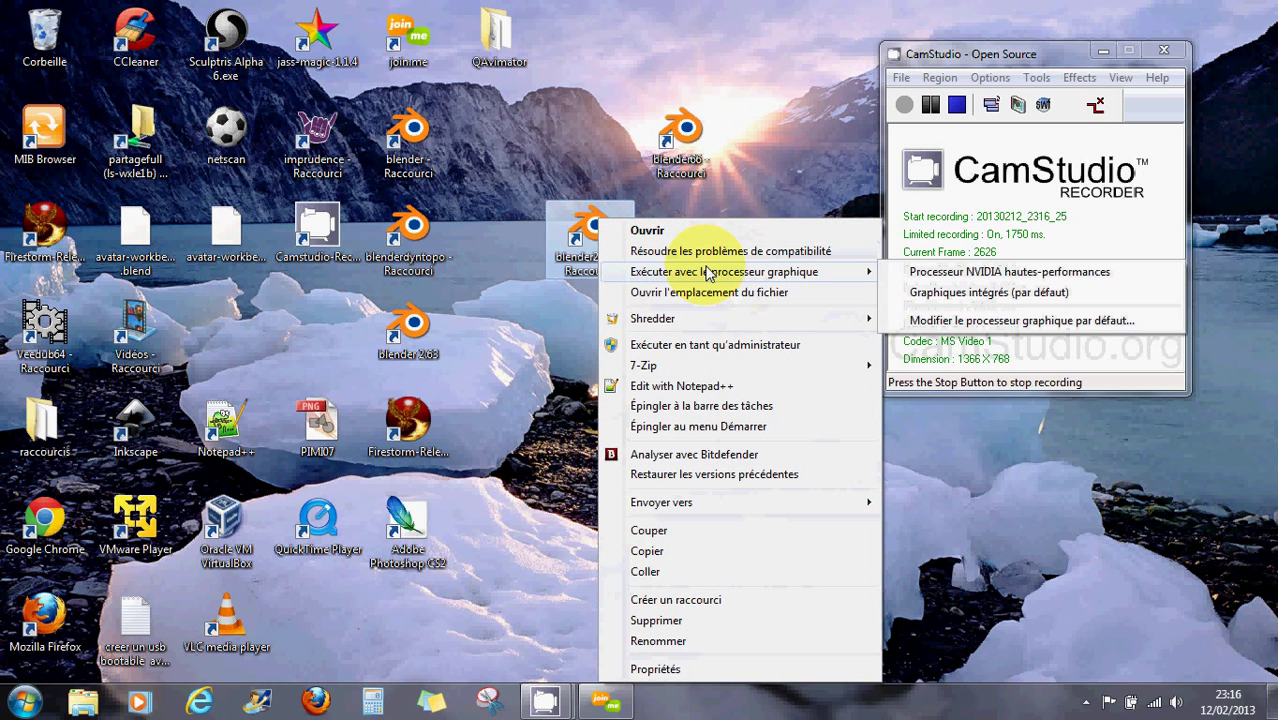
{"action": "left_click", "coordinate": [915, 272]}
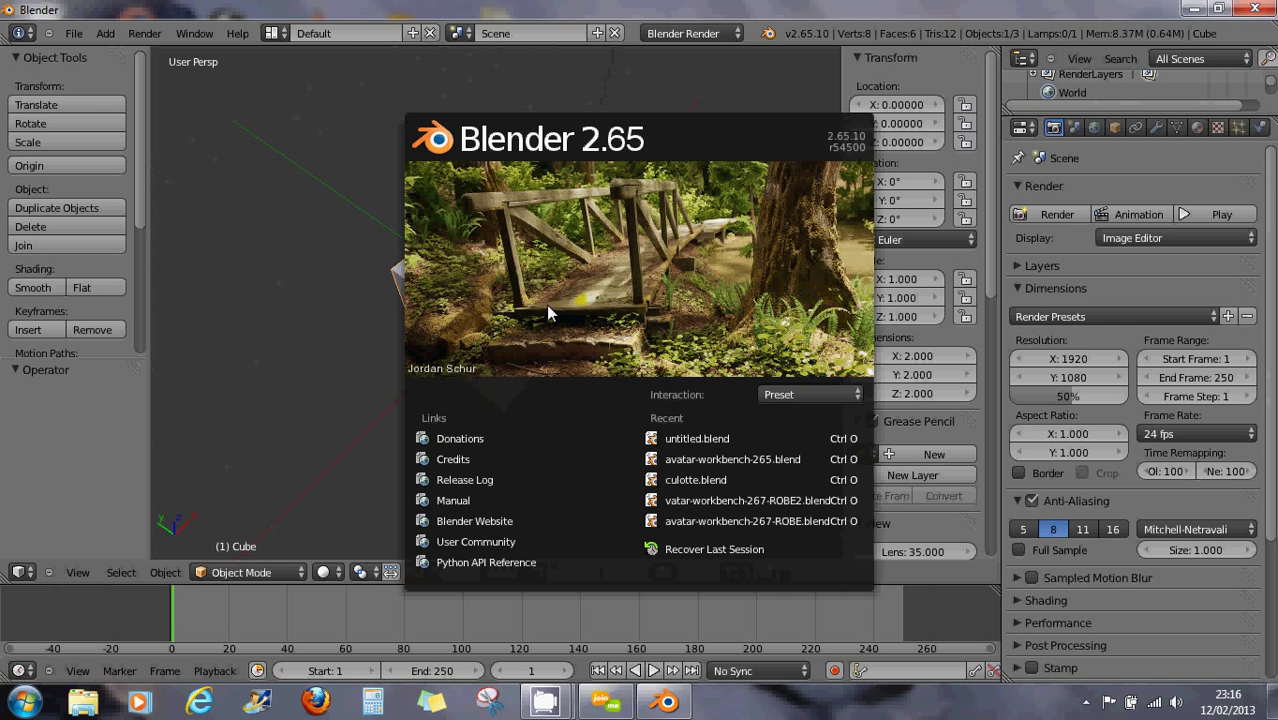
{"action": "left_click", "coordinate": [373, 356]}
{"action": "middle_click_drag", "start_coordinate": [522, 391], "coordinate": [527, 302]}
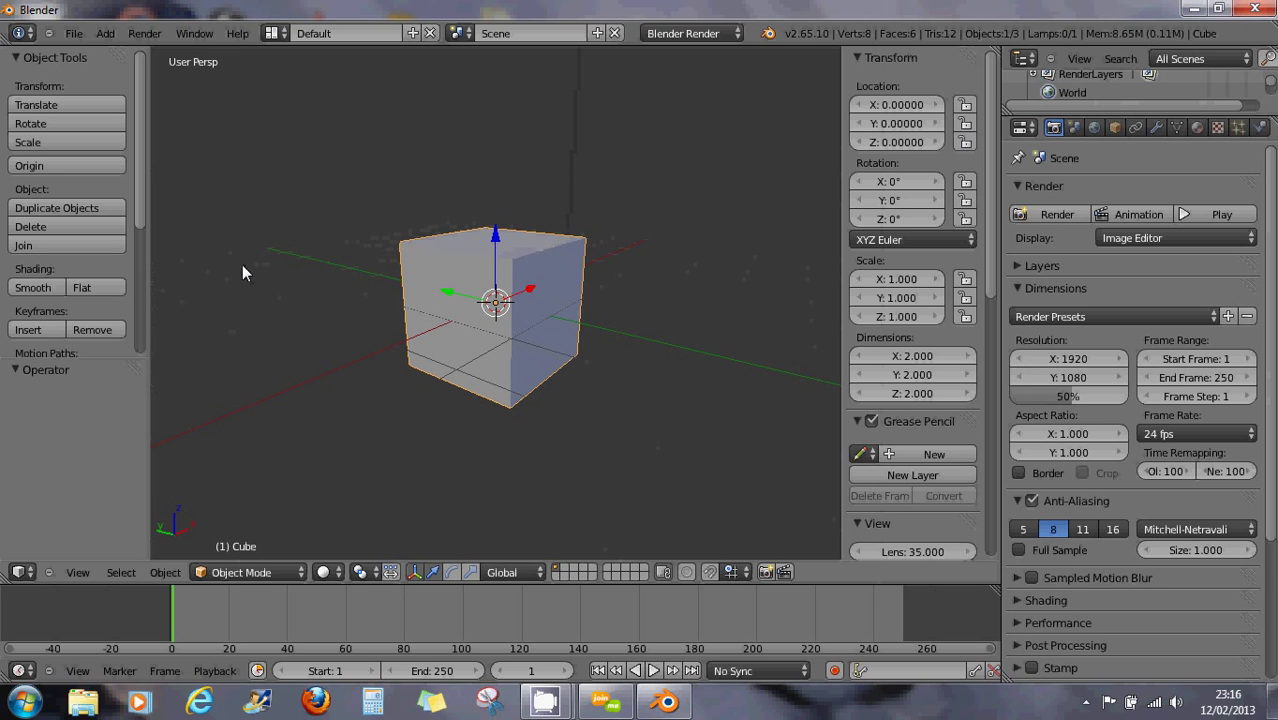
Examine the object tools and the modifiers available for the default cube, including Skin.
{"action": "left_click_drag", "start_coordinate": [147, 199], "coordinate": [143, 340]}
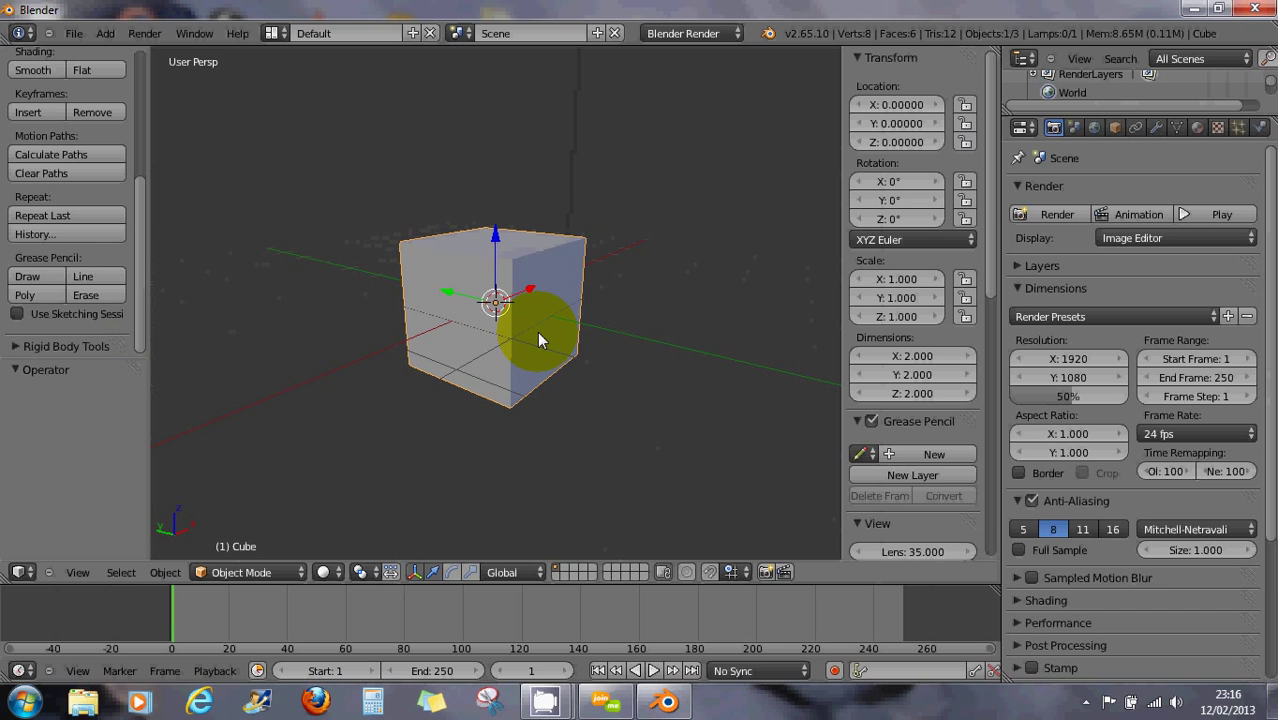
{"action": "middle_click_drag", "start_coordinate": [529, 318], "coordinate": [498, 339]}
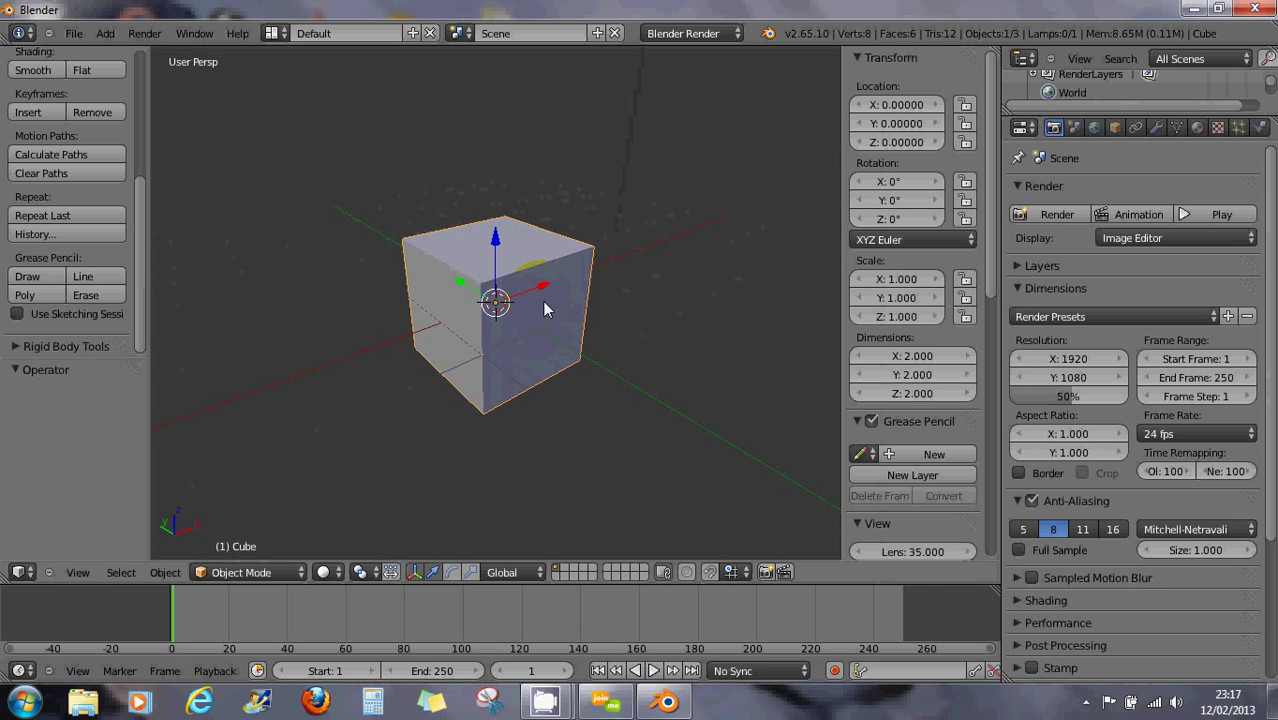
{"action": "left_click", "coordinate": [1157, 127]}
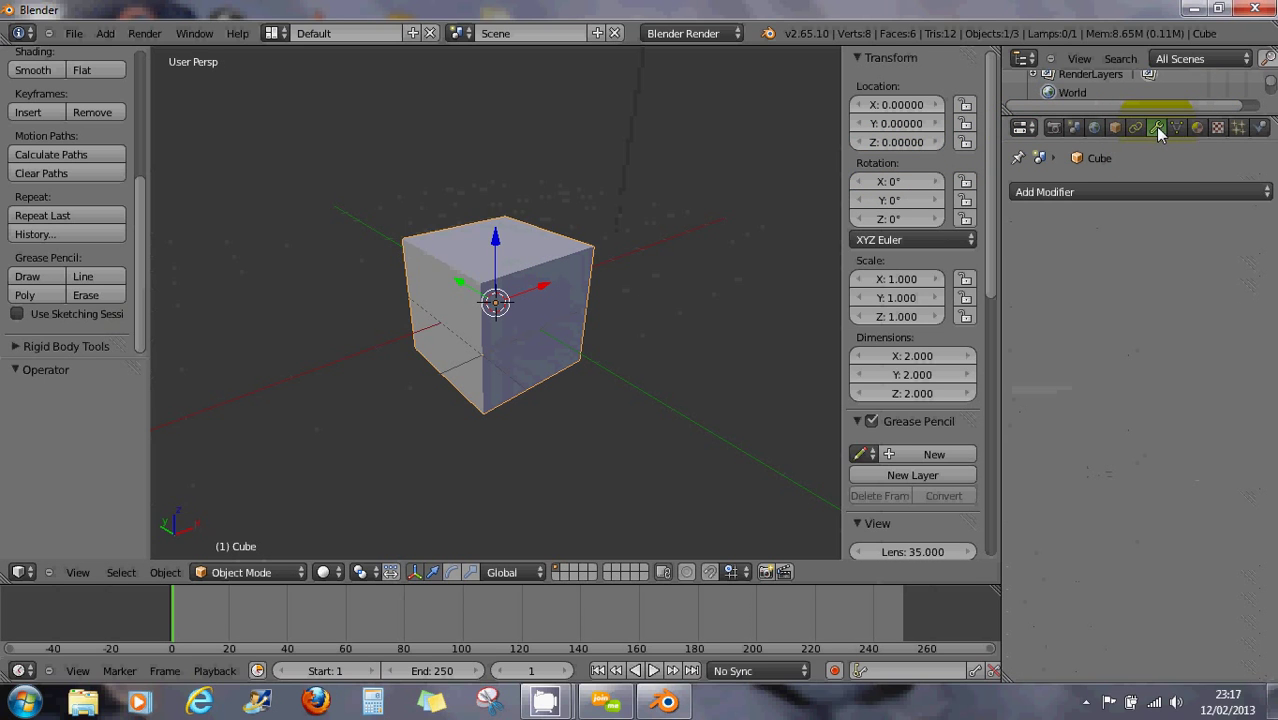
{"action": "left_click", "coordinate": [1083, 190]}
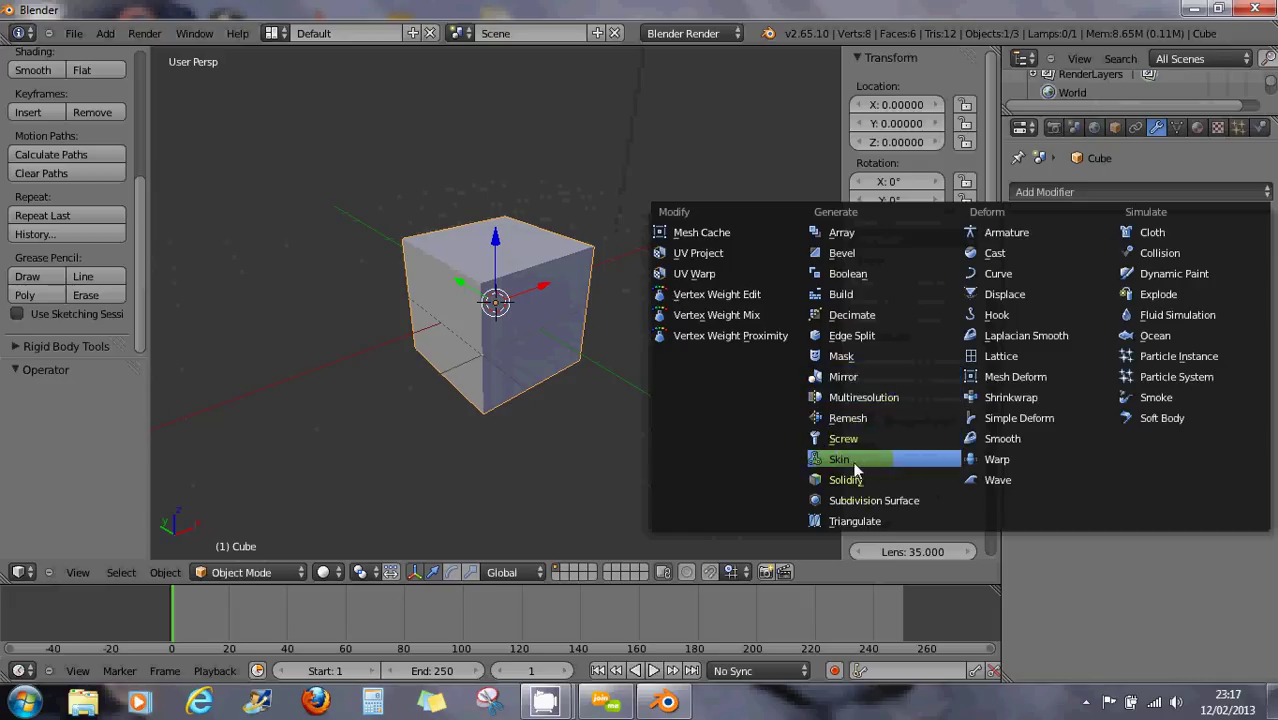
{"action": "middle_click_drag", "start_coordinate": [545, 363], "coordinate": [526, 457]}
Delete the default cube from the scene.
{"action": "key", "text": "x"}
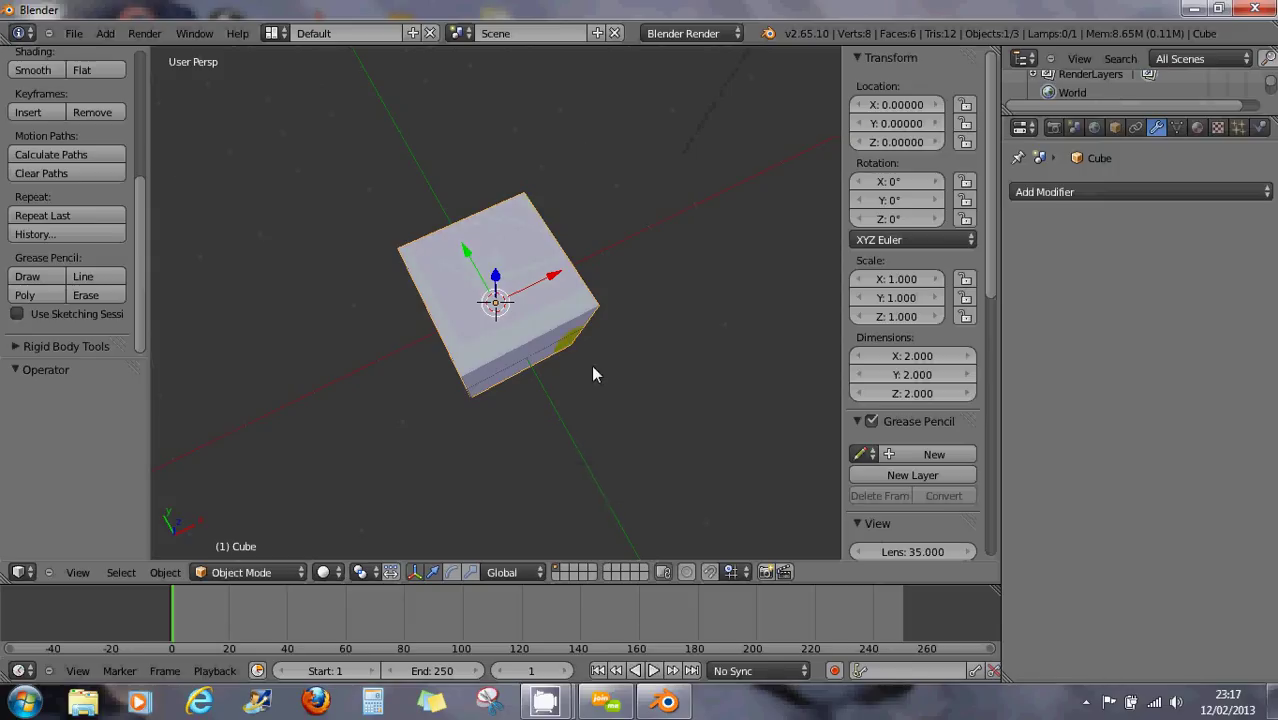
{"action": "key", "text": "x"}
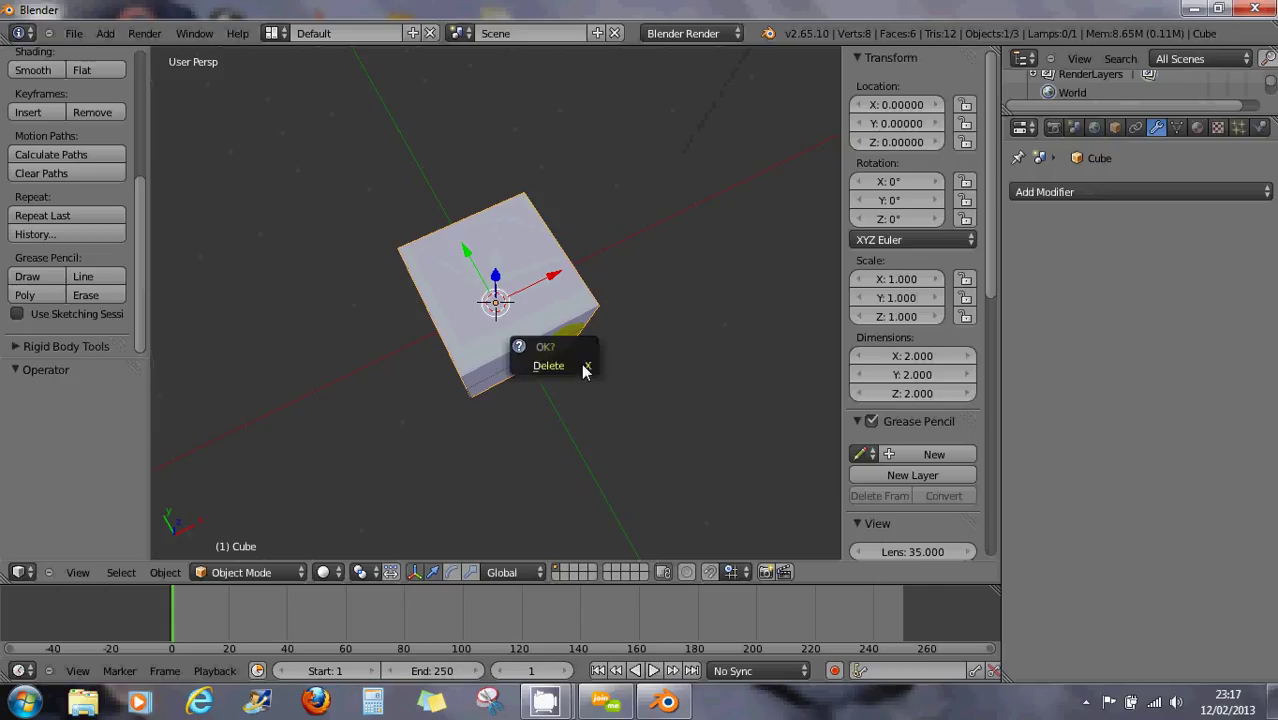
{"action": "left_click", "coordinate": [581, 363]}
Add a mesh plane at the origin in top view and delete all its vertices in Edit Mode.
{"action": "key", "text": "KP_7"}
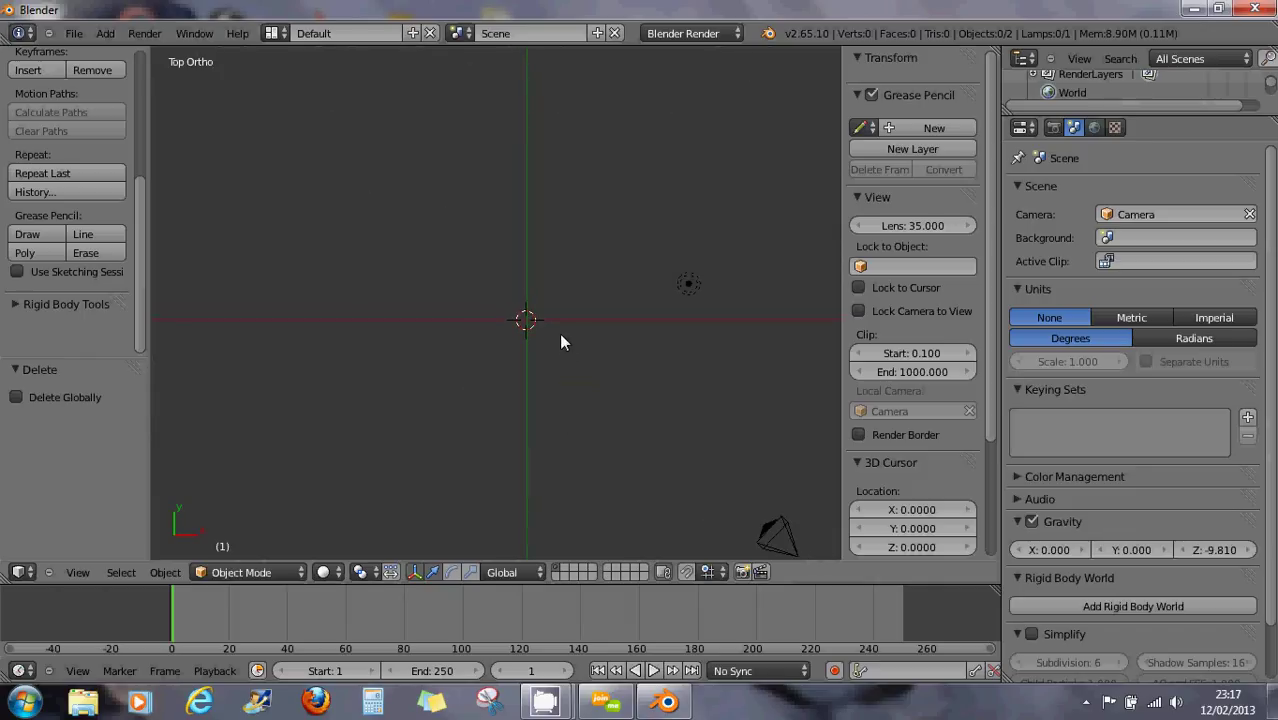
{"action": "key", "text": "shift+a"}
{"action": "mouse_move", "coordinate": [560, 336]}
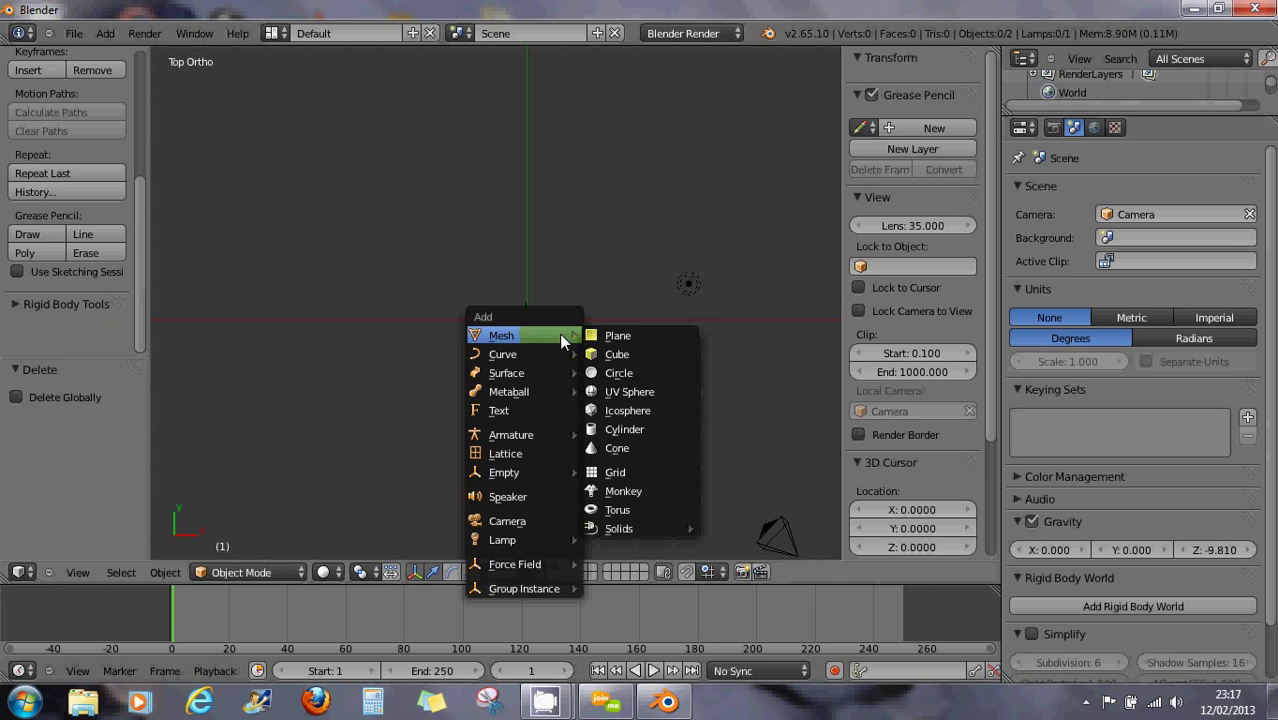
{"action": "left_click", "coordinate": [613, 337]}
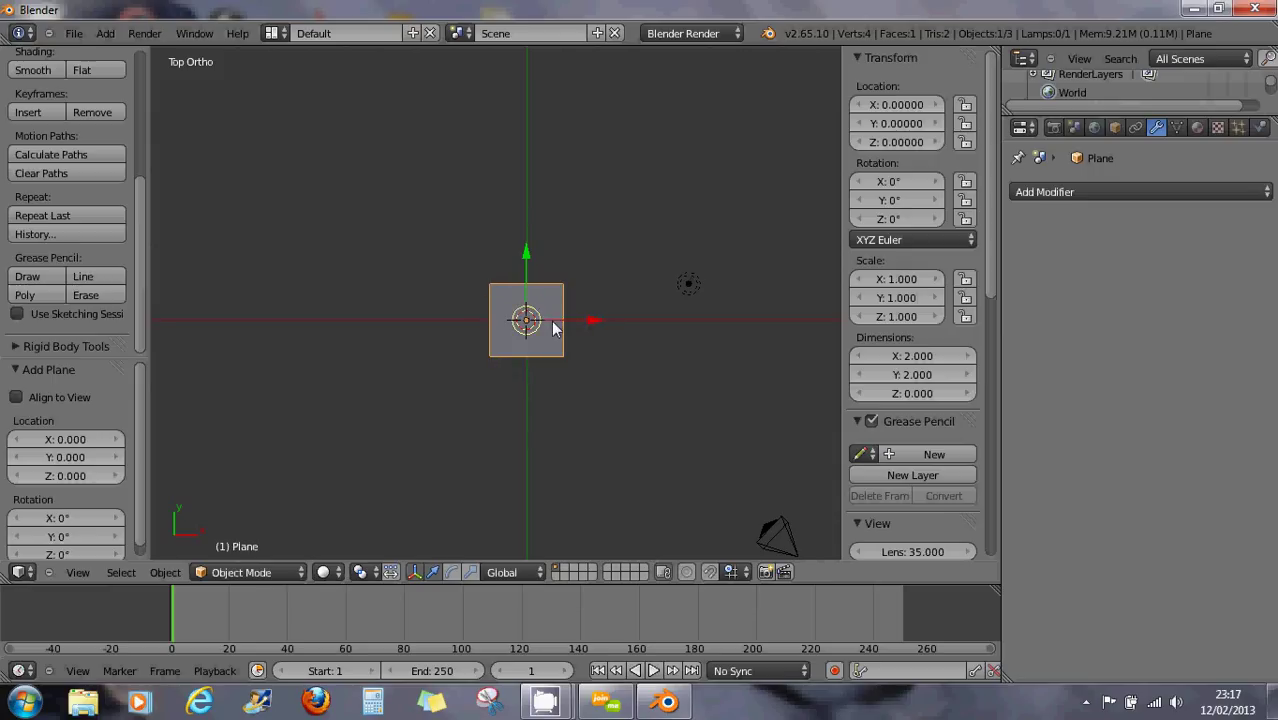
{"action": "key", "text": "Tab"}
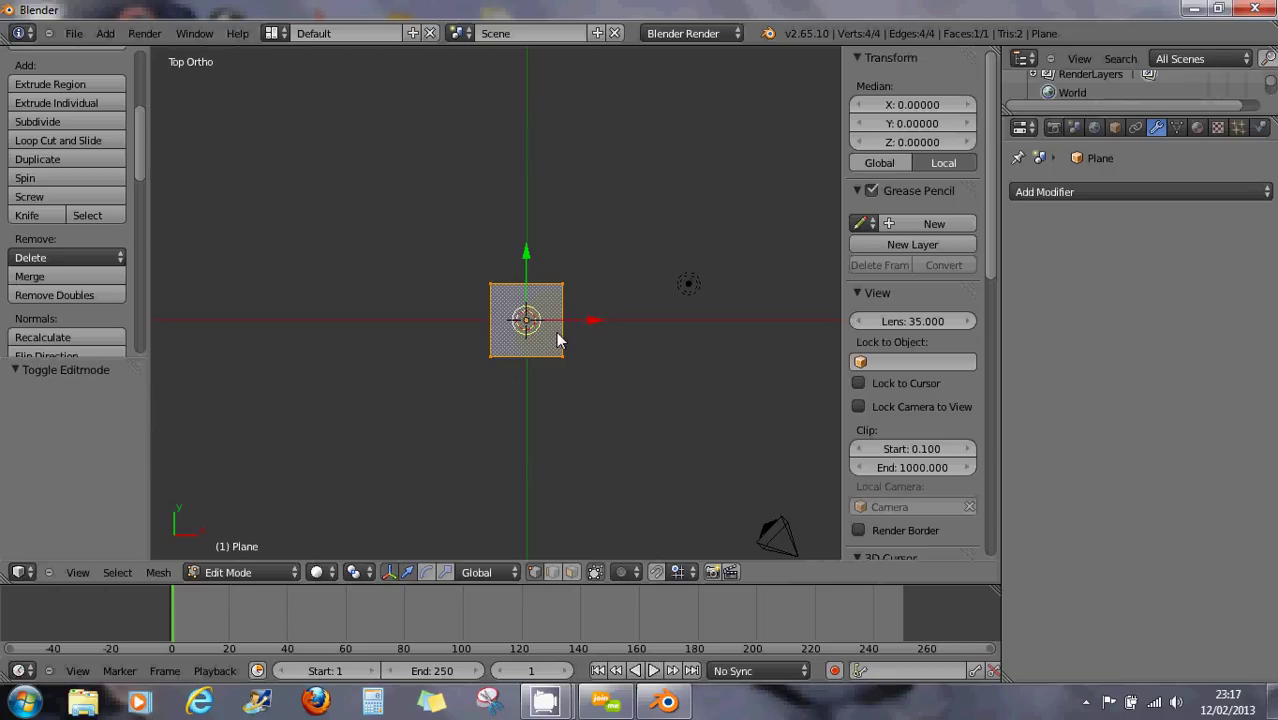
{"action": "key", "text": "x"}
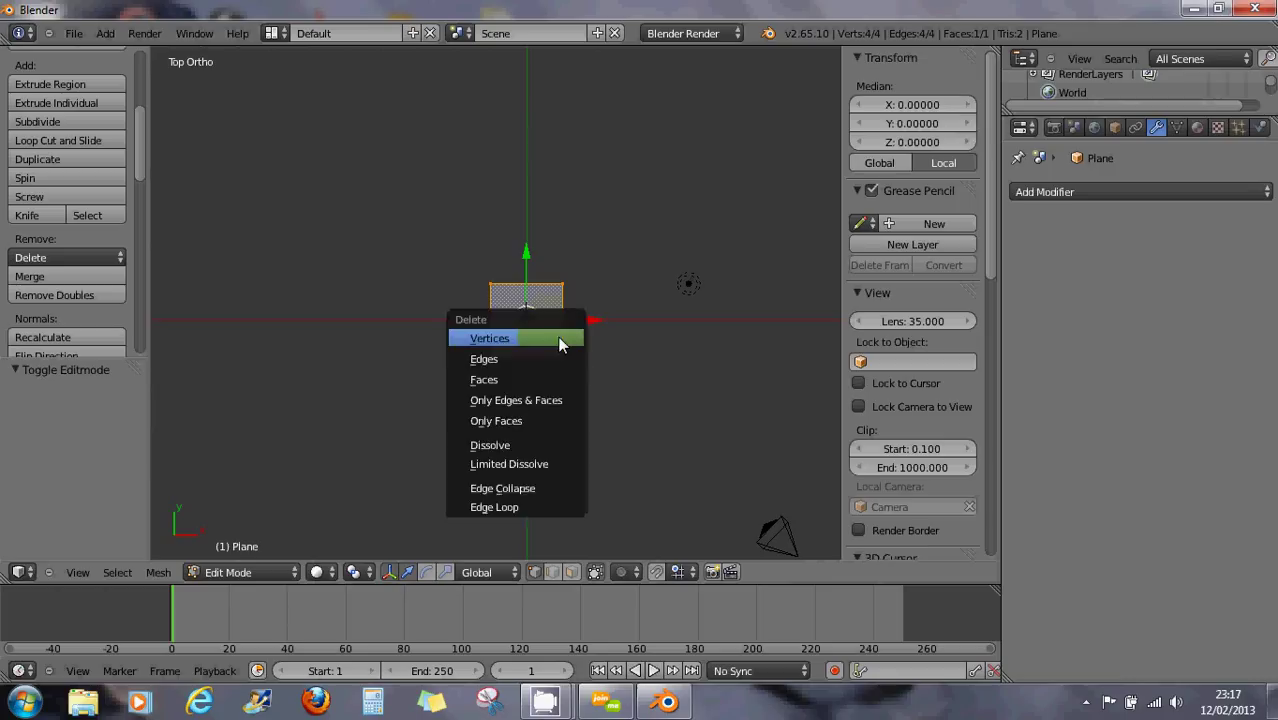
{"action": "left_click", "coordinate": [558, 340]}
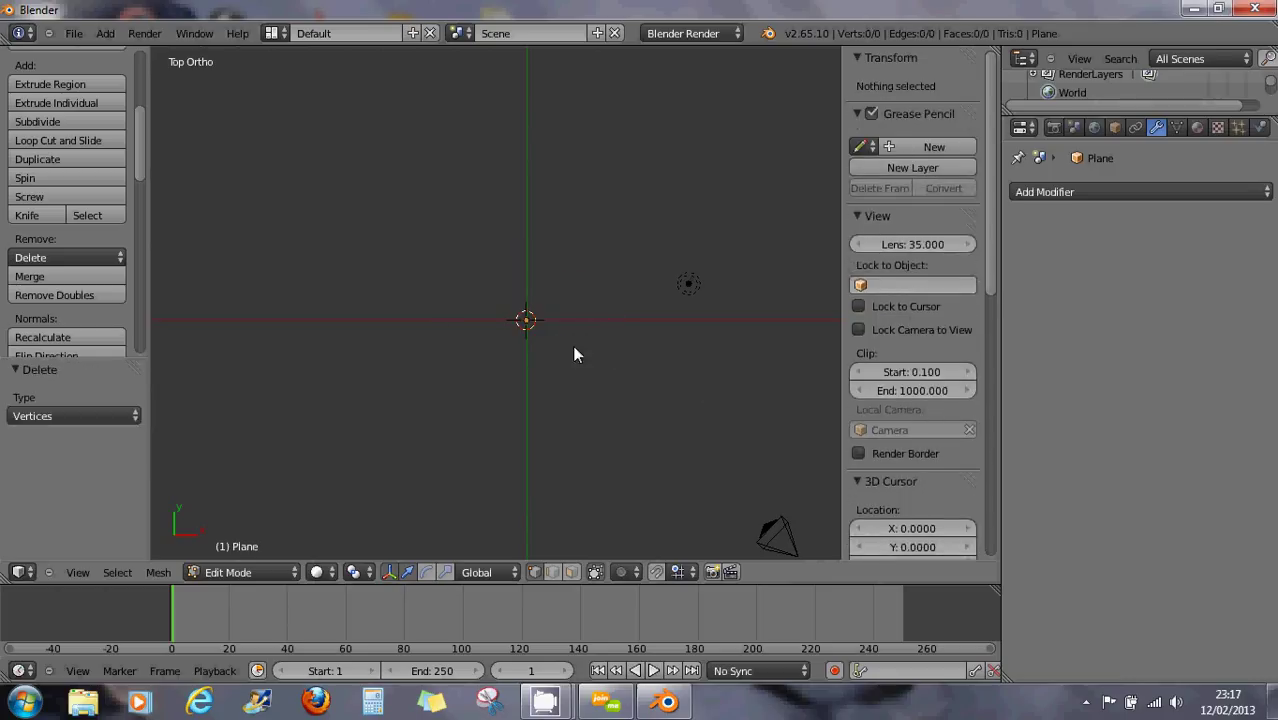
Draw an arch-shaped chain of ten connected vertices from about X 1.06, Y -0.05 to about X 6.94, Y -1.03.
{"action": "scroll", "coordinate": [571, 319], "scroll_direction": "up", "scroll_amount": 1}
{"action": "scroll", "coordinate": [569, 321], "scroll_direction": "down", "scroll_amount": 1}
{"action": "left_click", "coordinate": [563, 321], "text": "ctrl"}
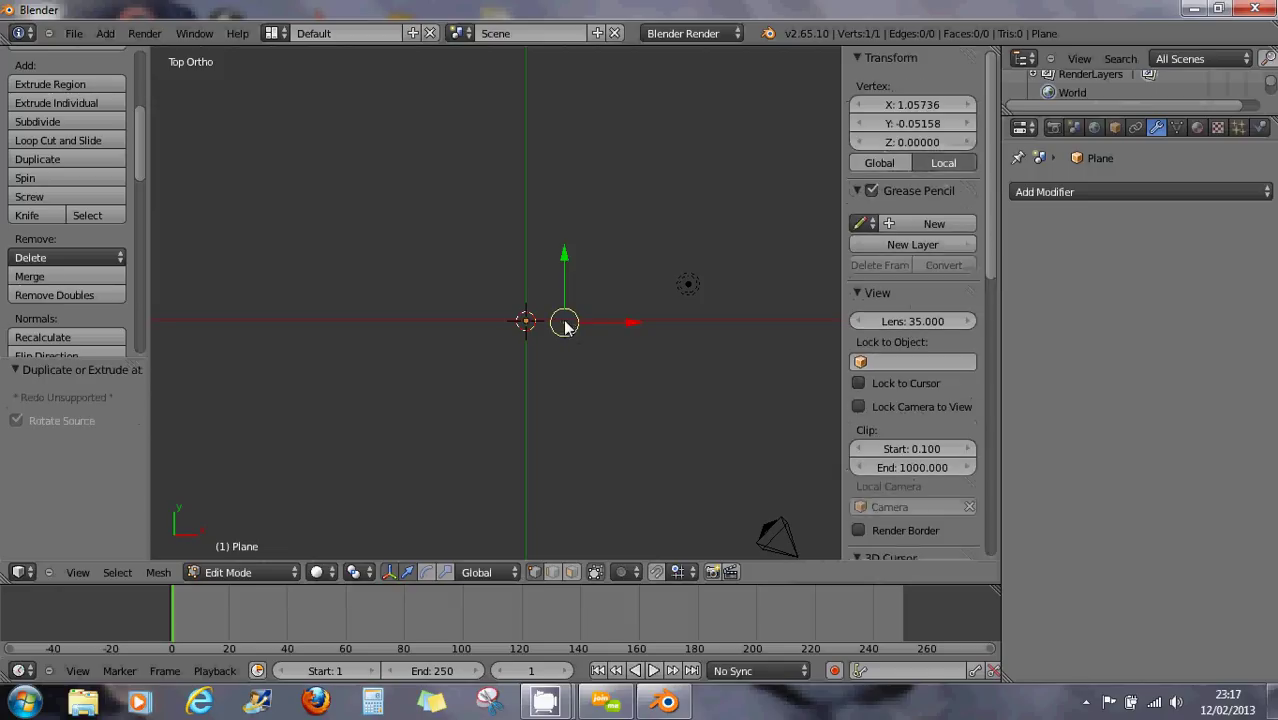
{"action": "left_click", "coordinate": [576, 255], "text": "ctrl"}
{"action": "left_click", "coordinate": [598, 214], "text": "ctrl"}
{"action": "left_click", "coordinate": [629, 182], "text": "ctrl"}
{"action": "left_click", "coordinate": [661, 162], "text": "ctrl"}
{"action": "left_click", "coordinate": [697, 151], "text": "ctrl"}
{"action": "left_click", "coordinate": [757, 193], "text": "ctrl"}
{"action": "left_click", "coordinate": [784, 240], "text": "ctrl"}
{"action": "left_click", "coordinate": [784, 299], "text": "ctrl"}
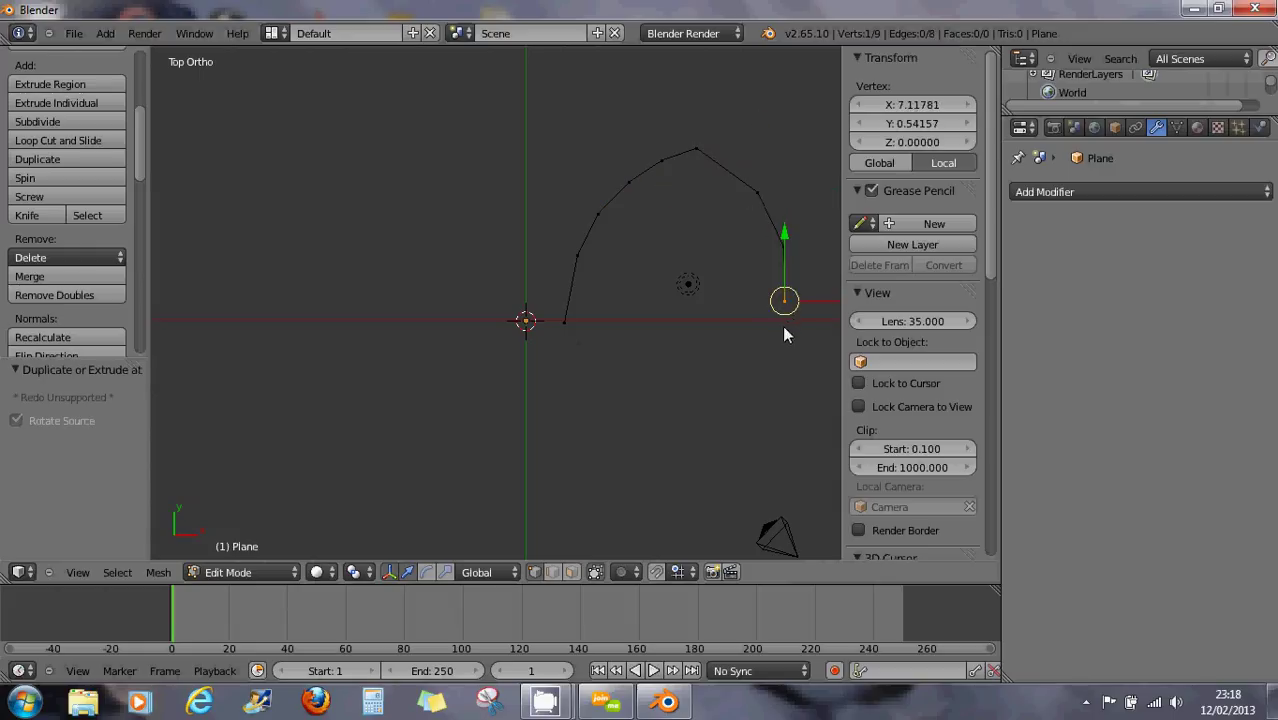
{"action": "left_click", "coordinate": [778, 358], "text": "ctrl"}
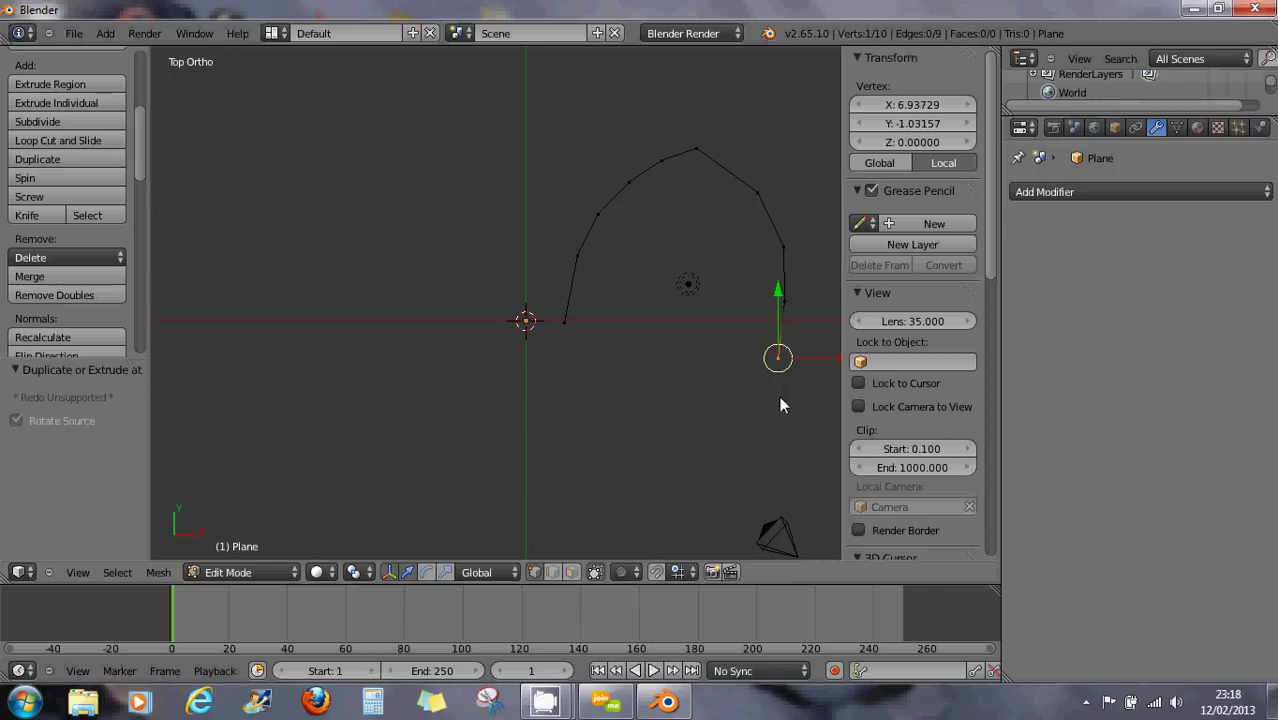
Extend a branch of four vertices upward from the arch's peak, curving to the left at its upper end.
{"action": "right_click", "coordinate": [698, 151]}
{"action": "middle_click_drag", "start_coordinate": [672, 253], "coordinate": [613, 396], "text": "shift"}
{"action": "left_click", "coordinate": [655, 225], "text": "ctrl"}
{"action": "left_click", "coordinate": [635, 168], "text": "ctrl"}
{"action": "left_click", "coordinate": [594, 137], "text": "ctrl"}
{"action": "left_click", "coordinate": [535, 114], "text": "ctrl"}
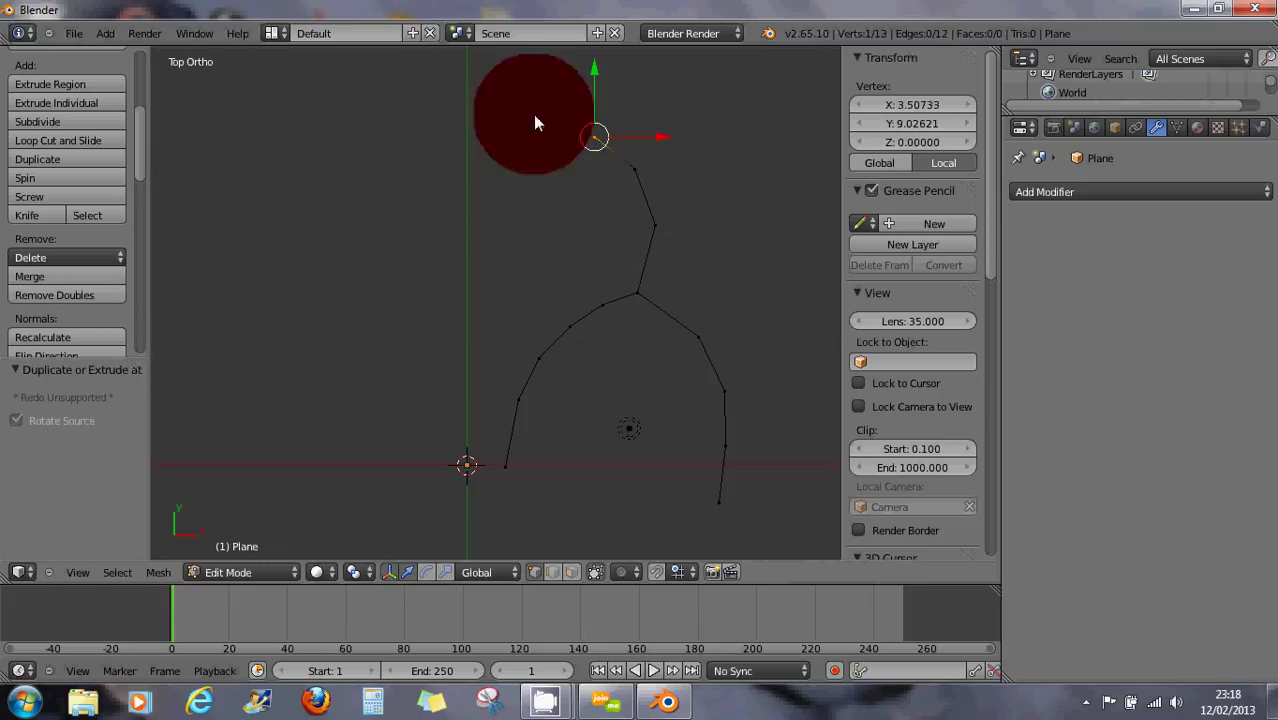
Fork the upper branch at its second vertex with three vertices toward the right, ending at about X 8.95, Y 8.77.
{"action": "right_click", "coordinate": [657, 176]}
{"action": "left_click", "coordinate": [672, 145], "text": "ctrl"}
{"action": "left_click", "coordinate": [735, 120], "text": "ctrl"}
{"action": "left_click", "coordinate": [791, 147], "text": "ctrl"}
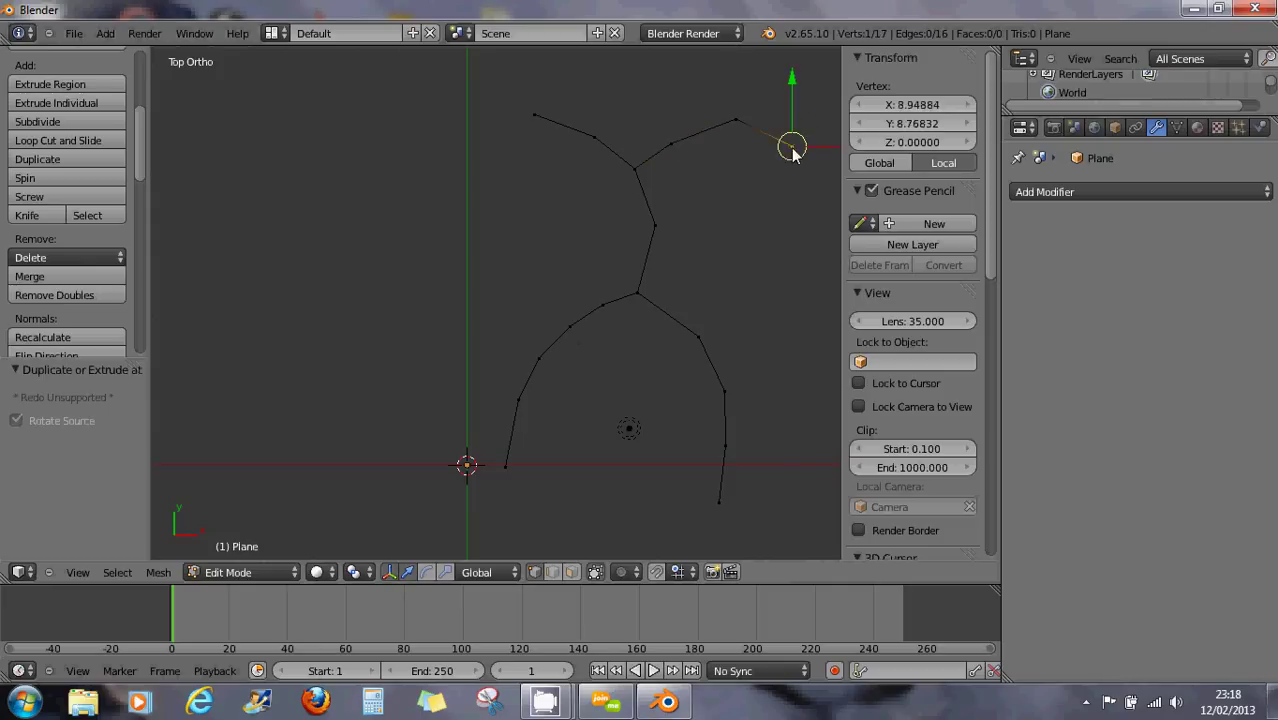
Branch three vertices downward inside the arch from its left side, ending at about X 4.02, Y -0.23.
{"action": "right_click", "coordinate": [552, 377]}
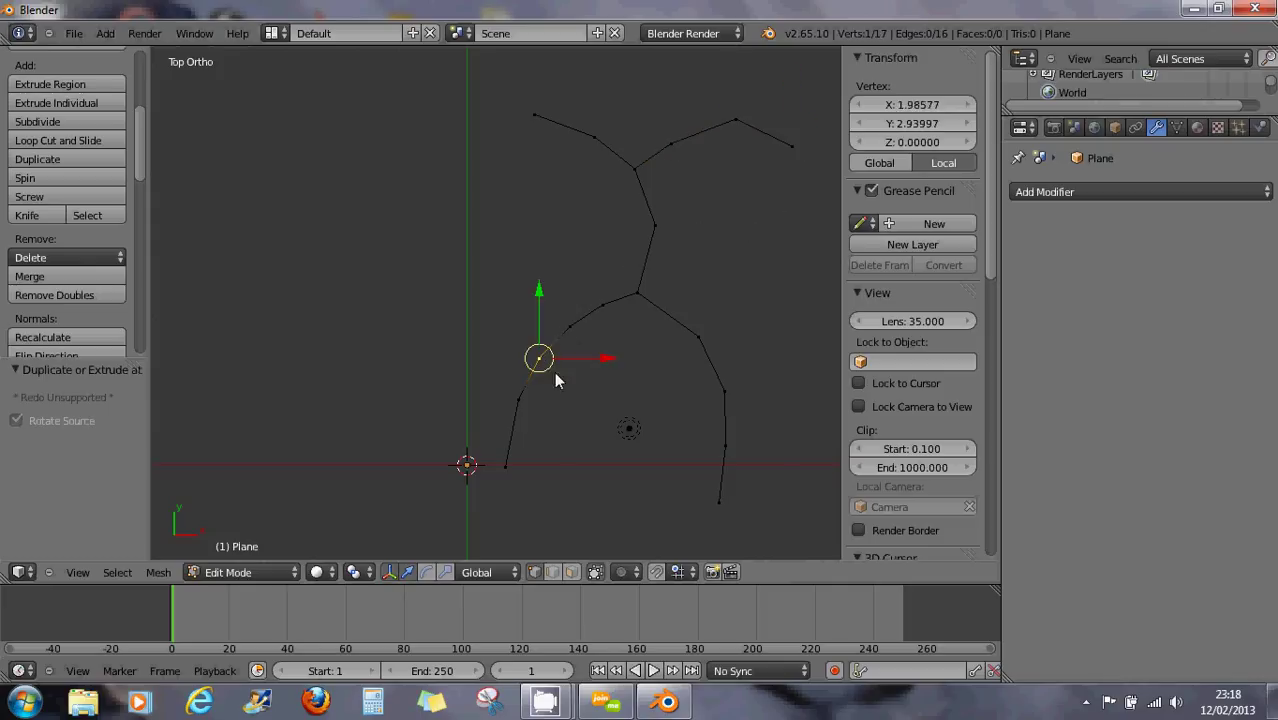
{"action": "left_click", "coordinate": [579, 387], "text": "ctrl"}
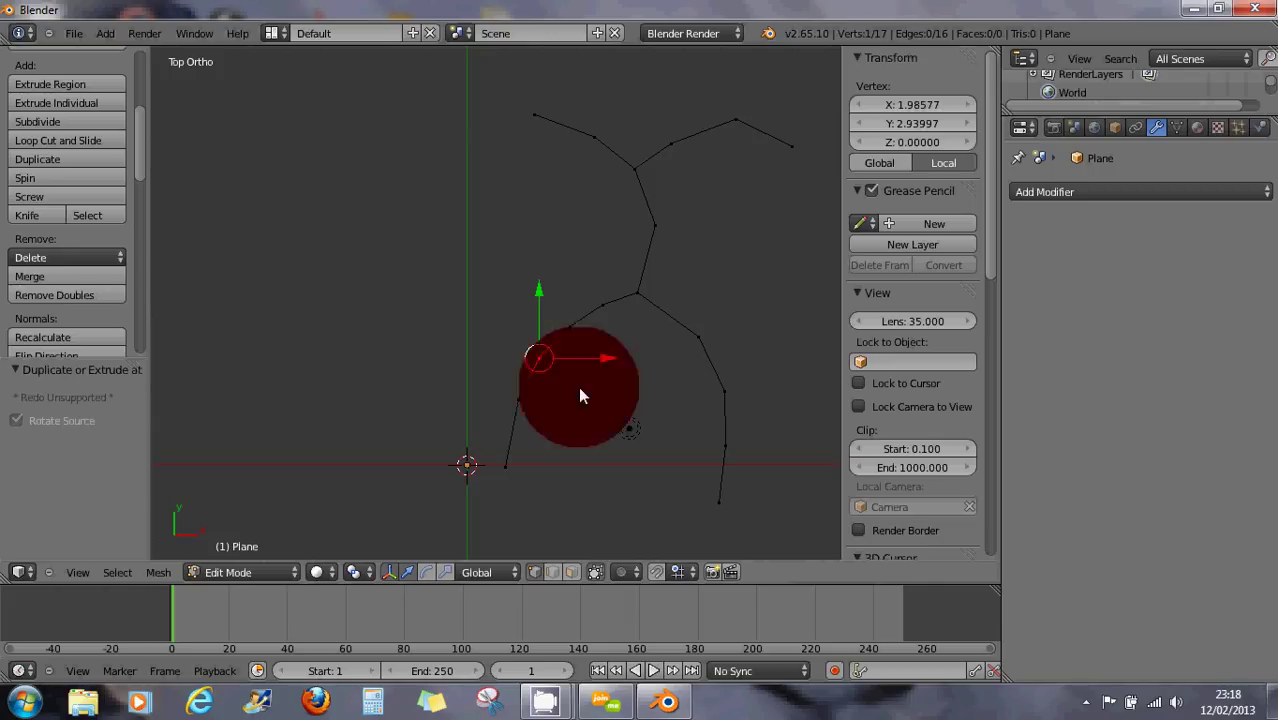
{"action": "left_click", "coordinate": [603, 425], "text": "ctrl"}
{"action": "left_click", "coordinate": [614, 474], "text": "ctrl"}
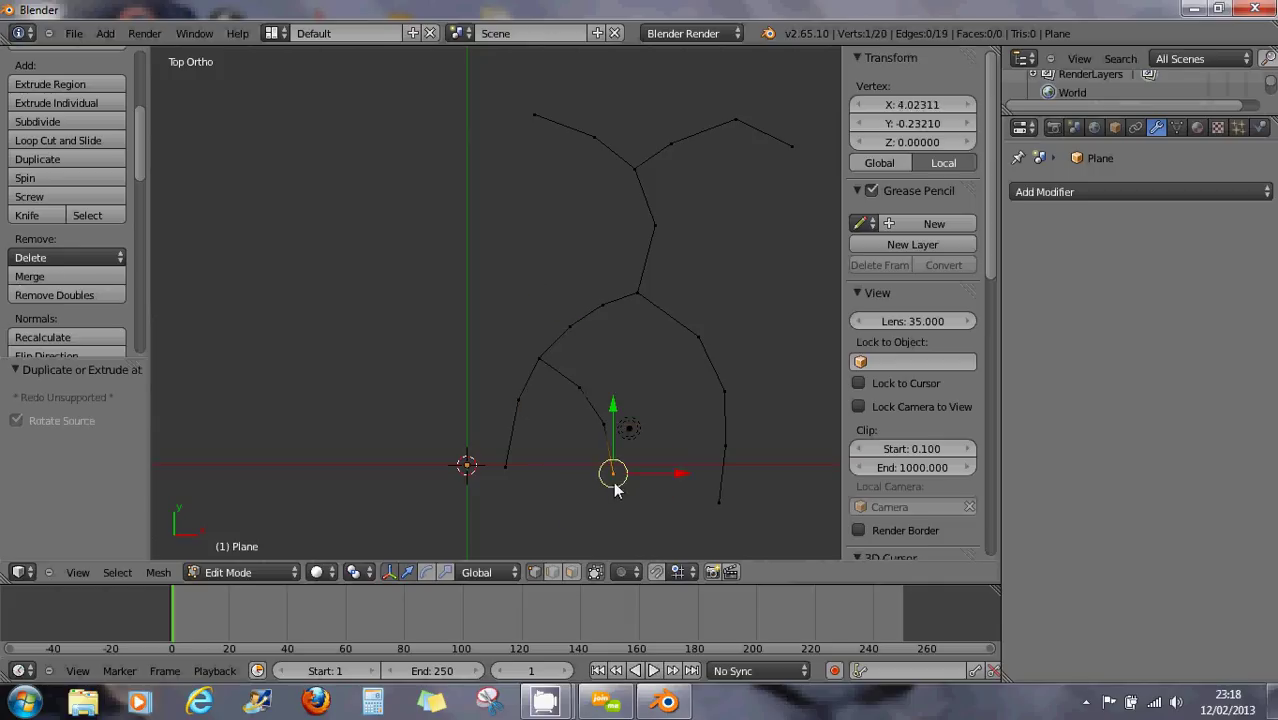
Lengthen the inner leg and the outer left leg downward by one vertex each, ending the outer one at about X 1.02, Y -3.62.
{"action": "scroll", "coordinate": [648, 419], "scroll_direction": "down", "scroll_amount": 2}
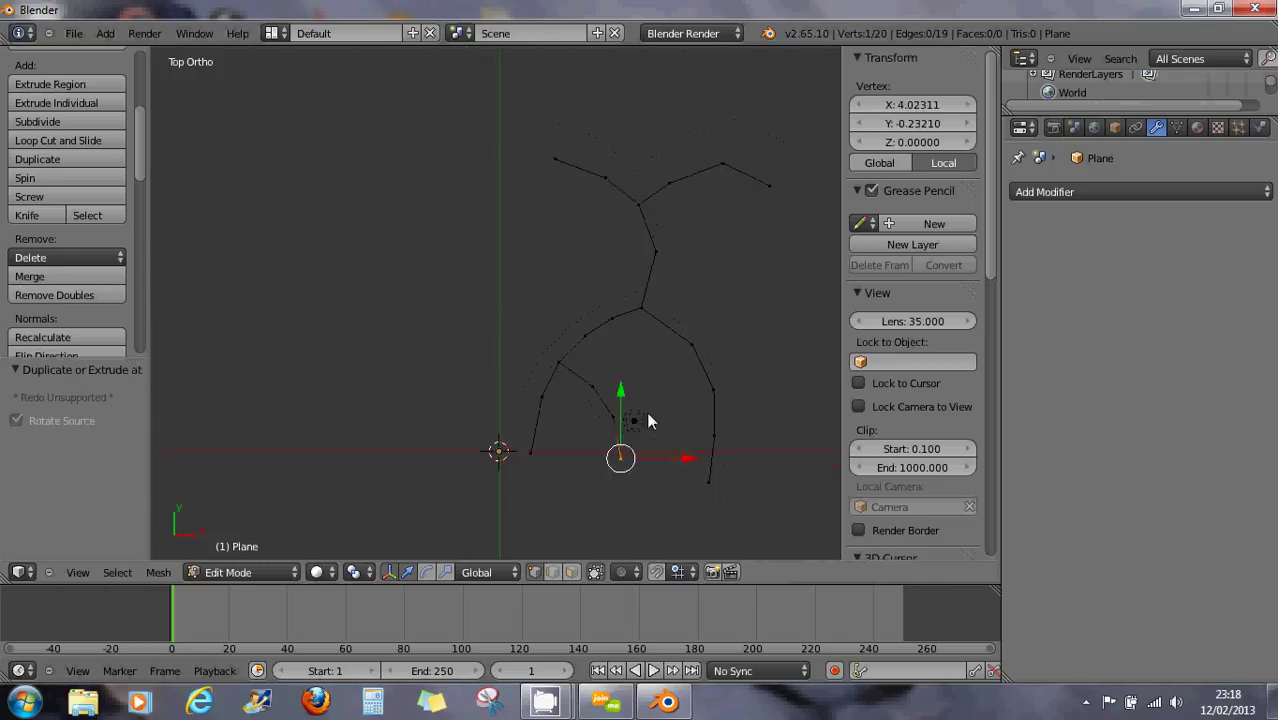
{"action": "left_click", "coordinate": [631, 524], "text": "ctrl"}
{"action": "right_click", "coordinate": [554, 441]}
{"action": "left_click", "coordinate": [551, 530], "text": "ctrl"}
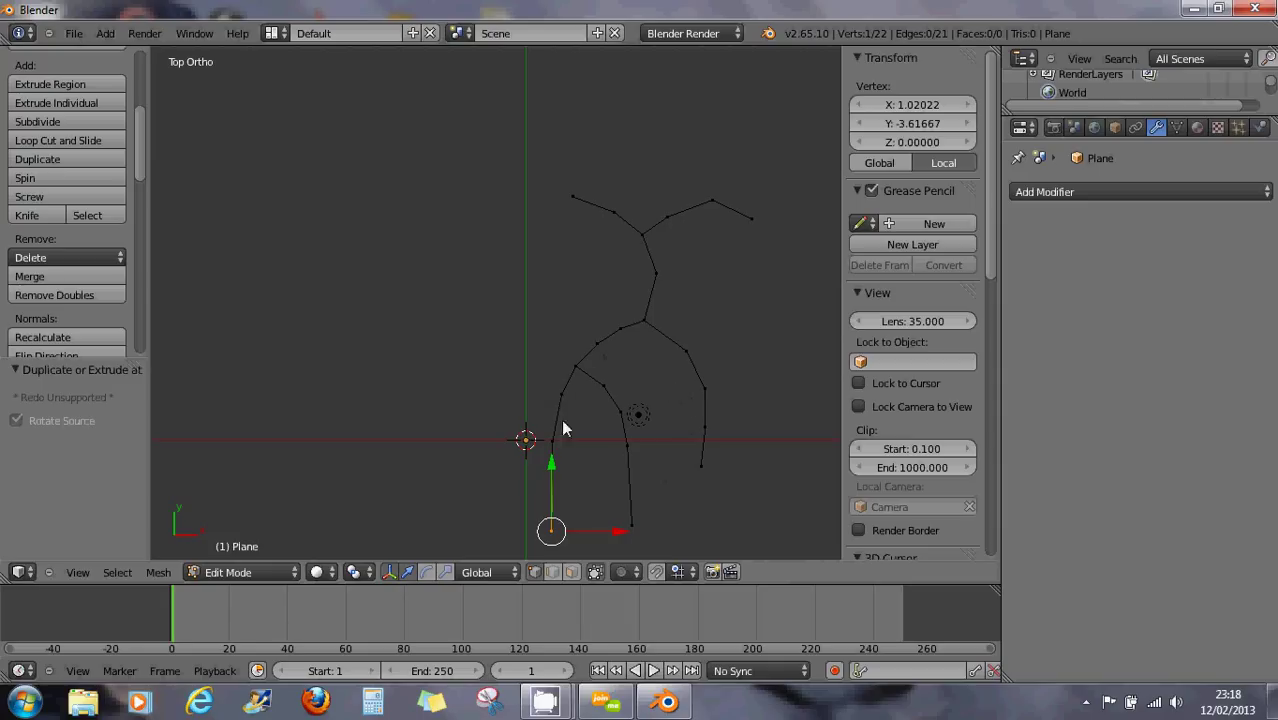
Add a Skin modifier to the branching wireframe and select the end vertex of the right leg.
{"action": "left_click", "coordinate": [1067, 191]}
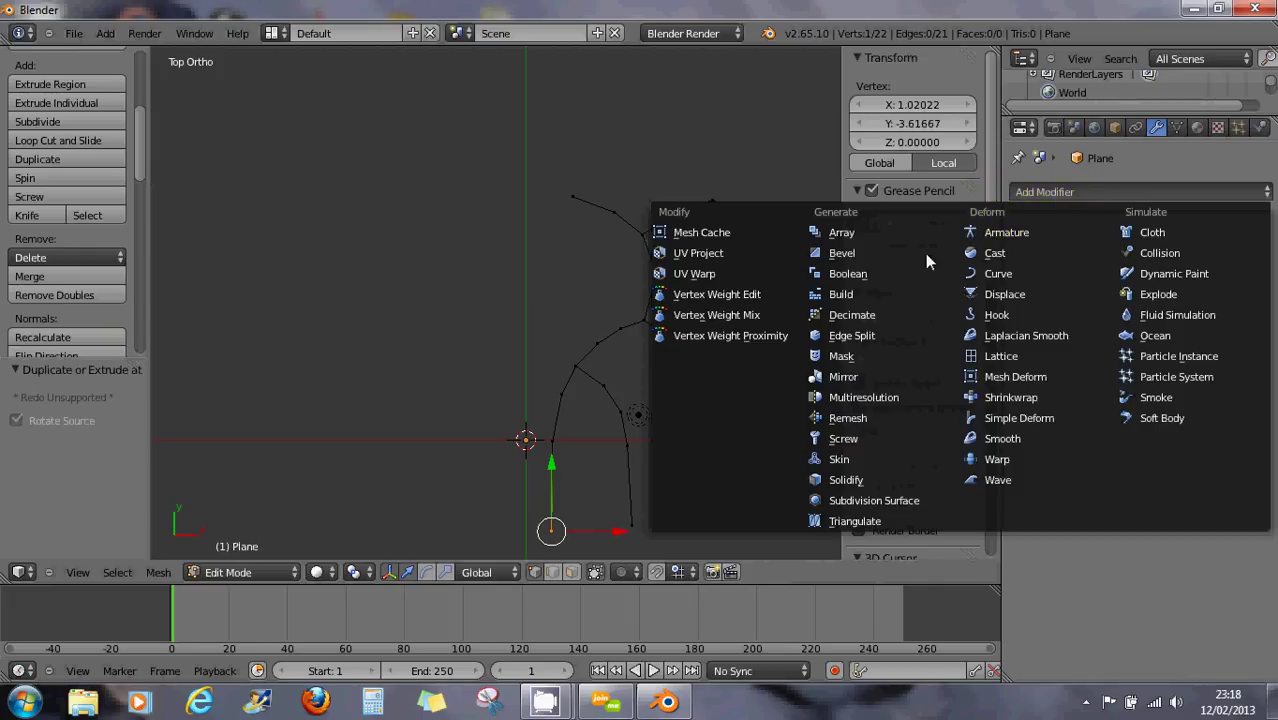
{"action": "left_click", "coordinate": [834, 459]}
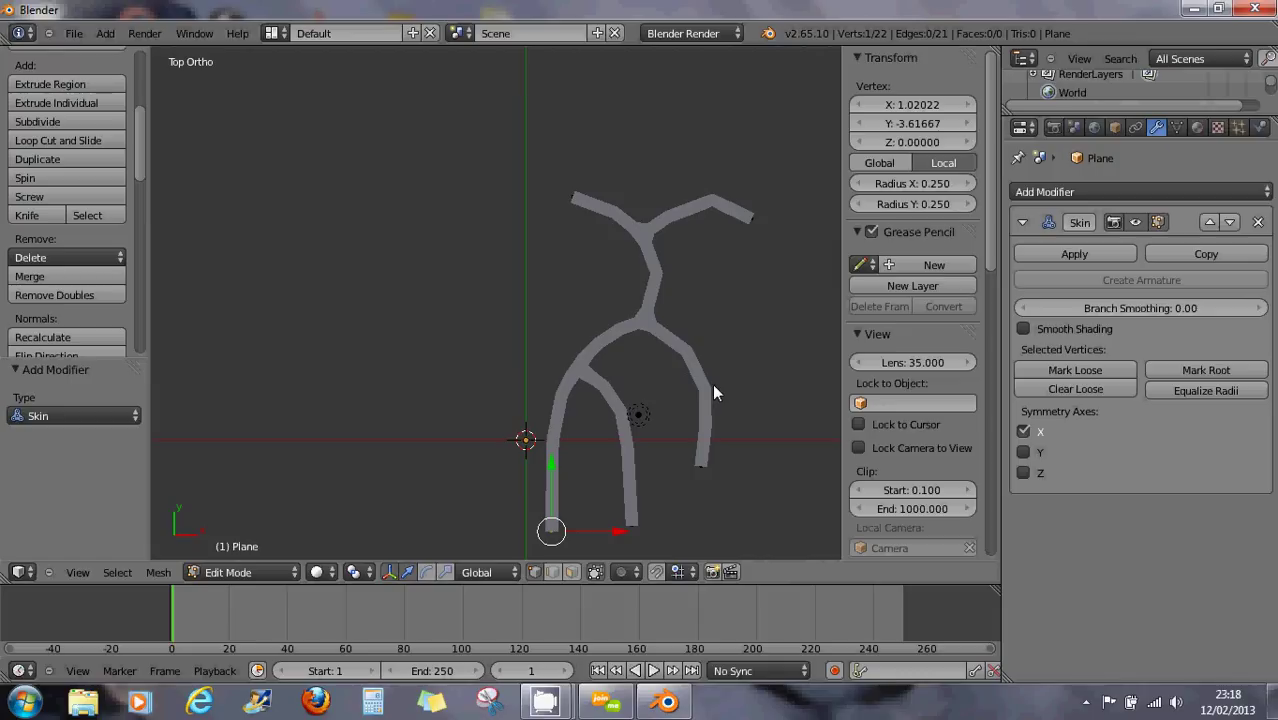
{"action": "right_click", "coordinate": [701, 467]}
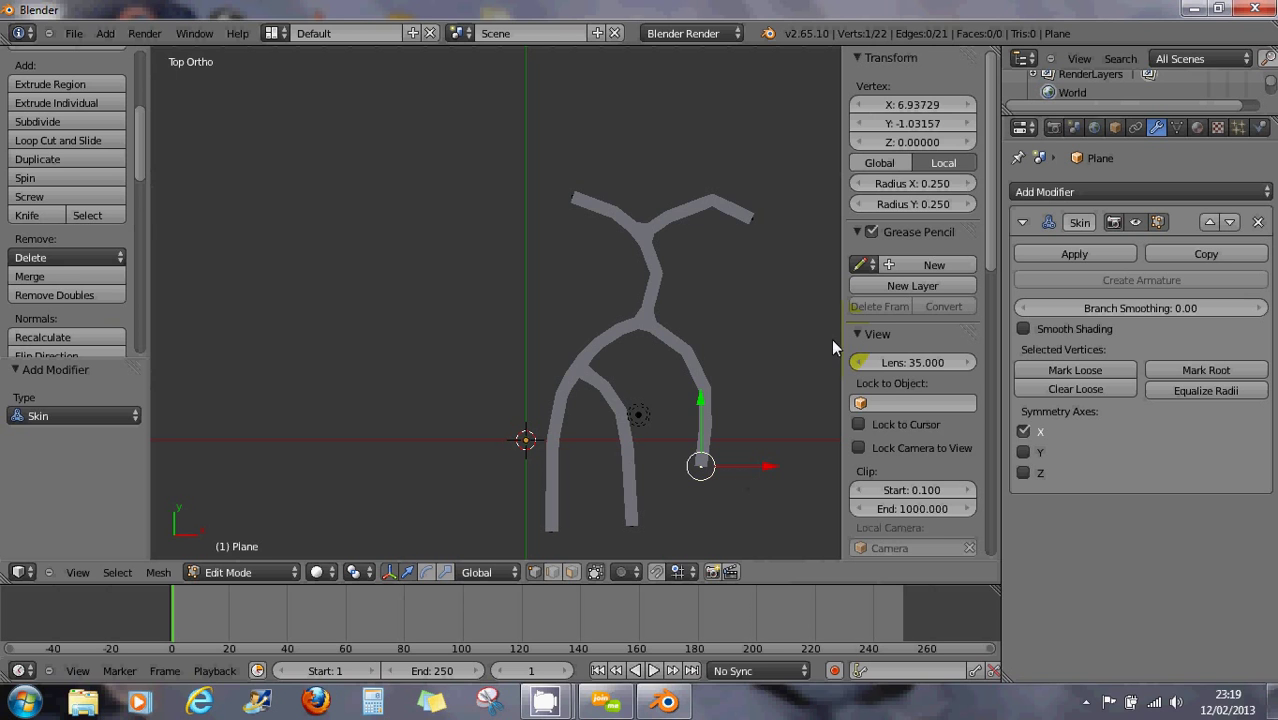
Start the Screencast Keys display and set its mouse display to Text.
{"action": "left_click_drag", "start_coordinate": [989, 244], "coordinate": [993, 559]}
{"action": "left_click", "coordinate": [900, 543]}
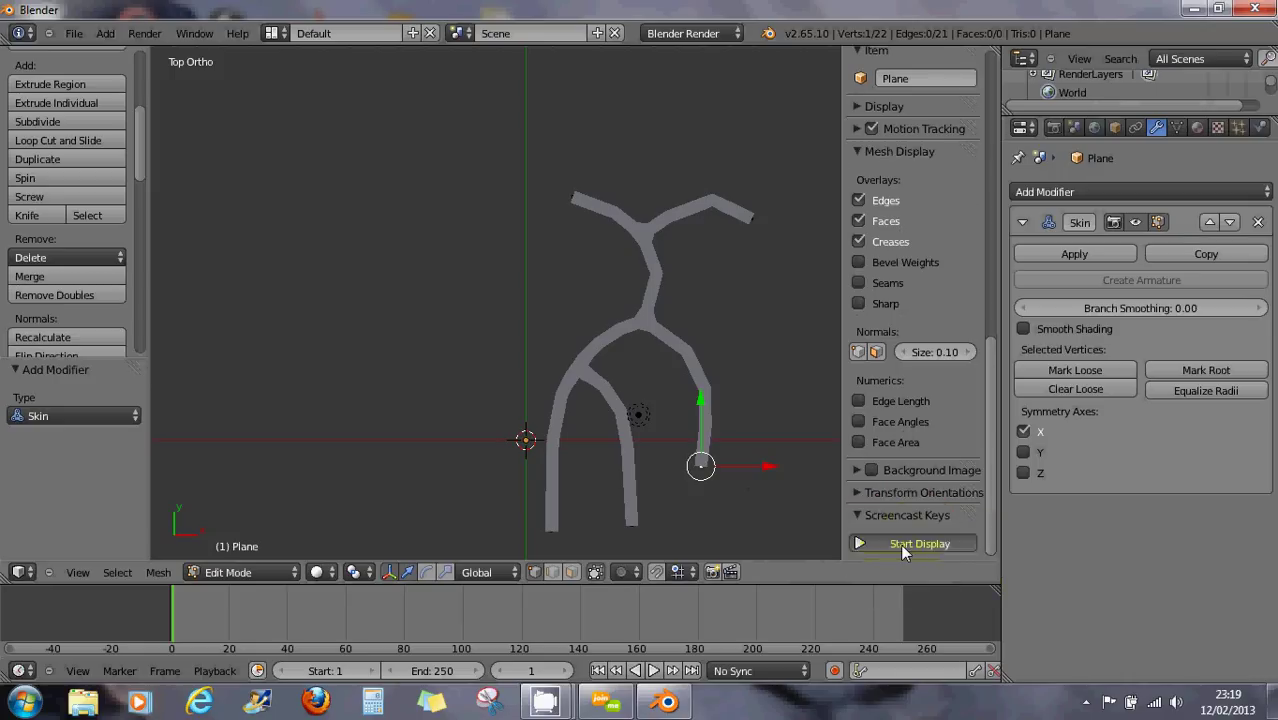
{"action": "scroll", "coordinate": [940, 523], "scroll_direction": "down", "scroll_amount": 4}
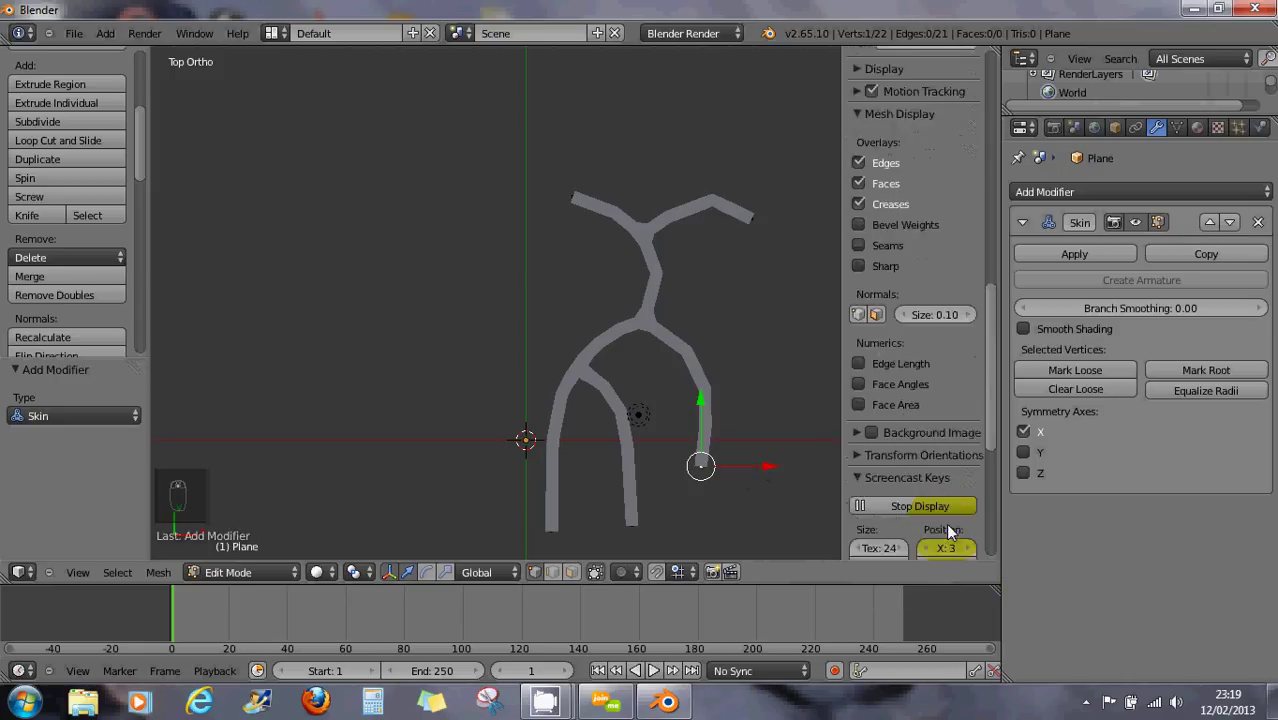
{"action": "scroll", "coordinate": [933, 532], "scroll_direction": "down", "scroll_amount": 1}
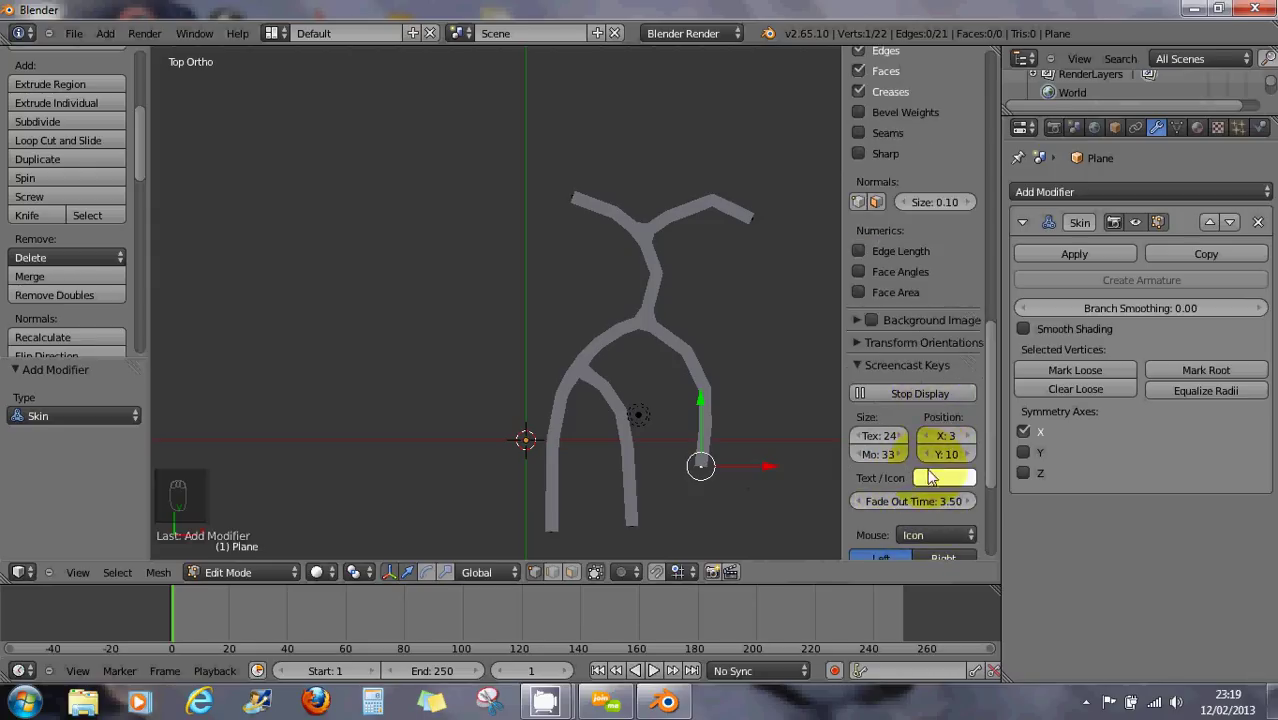
{"action": "left_click", "coordinate": [920, 535]}
{"action": "left_click", "coordinate": [917, 474]}
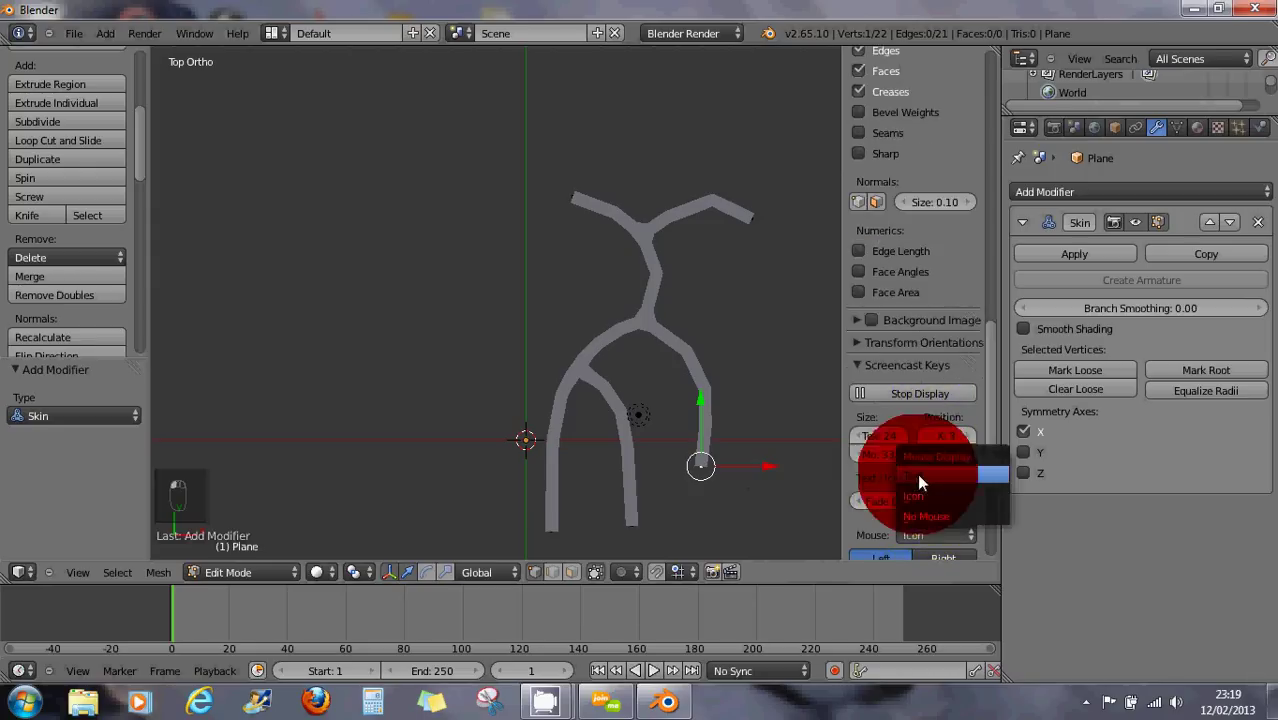
Thicken the skin at the end vertex of the right leg by scaling its radius by about 2.48.
{"action": "scroll", "coordinate": [761, 466], "scroll_direction": "up", "scroll_amount": 1}
{"action": "scroll", "coordinate": [761, 466], "scroll_direction": "up", "scroll_amount": 2}
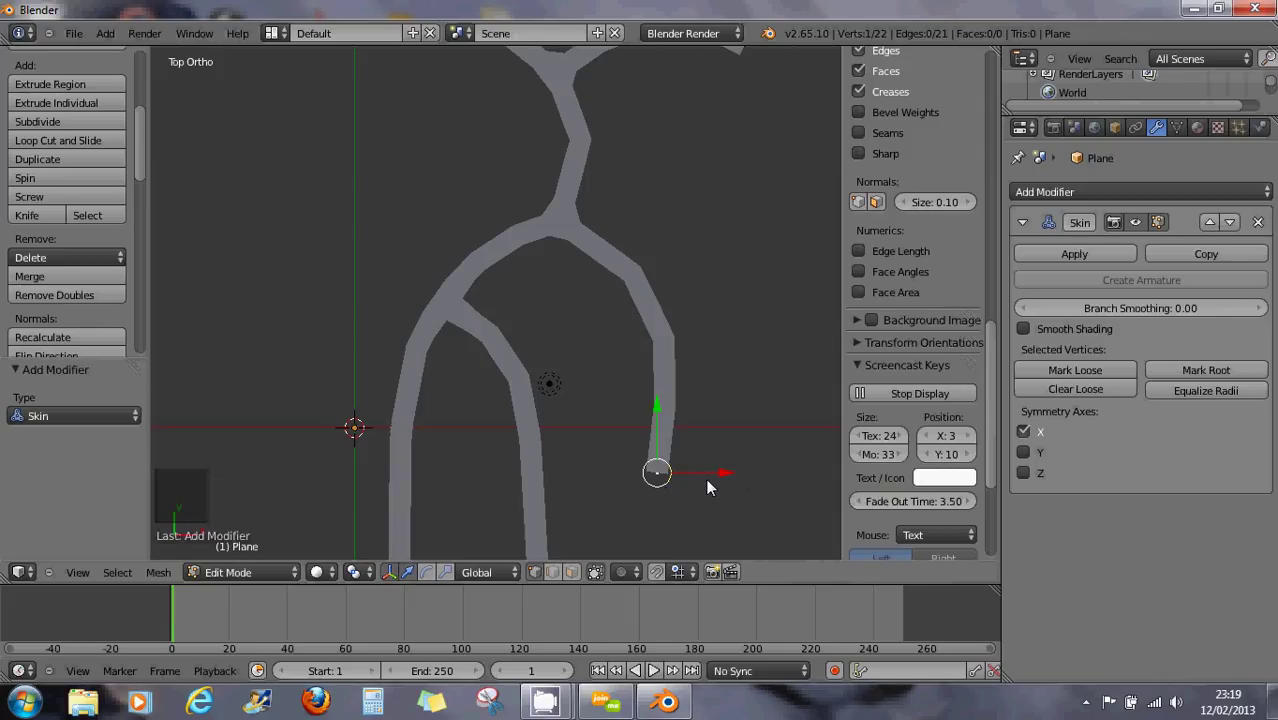
{"action": "key", "text": "ctrl+a"}
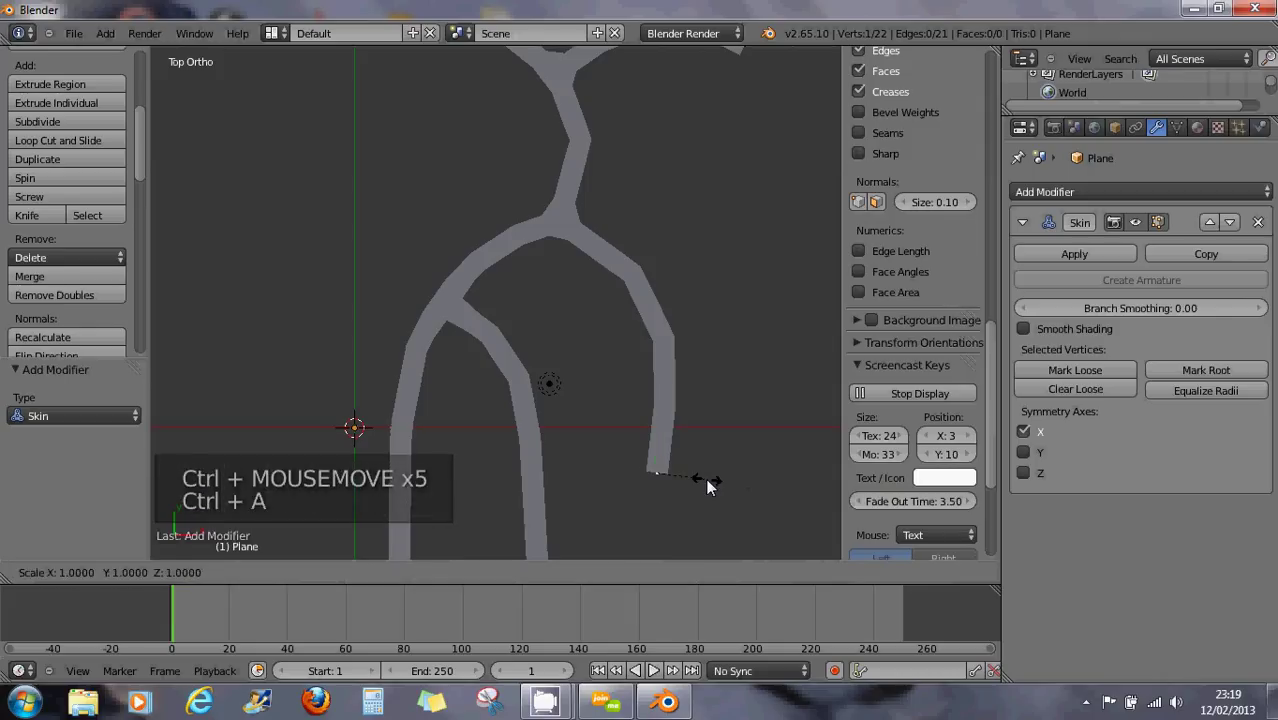
{"action": "left_click", "coordinate": [778, 491]}
Thicken the skin at the shoulder vertex on the arch's right side by scaling its radius by about 2.4.
{"action": "right_click", "coordinate": [667, 341]}
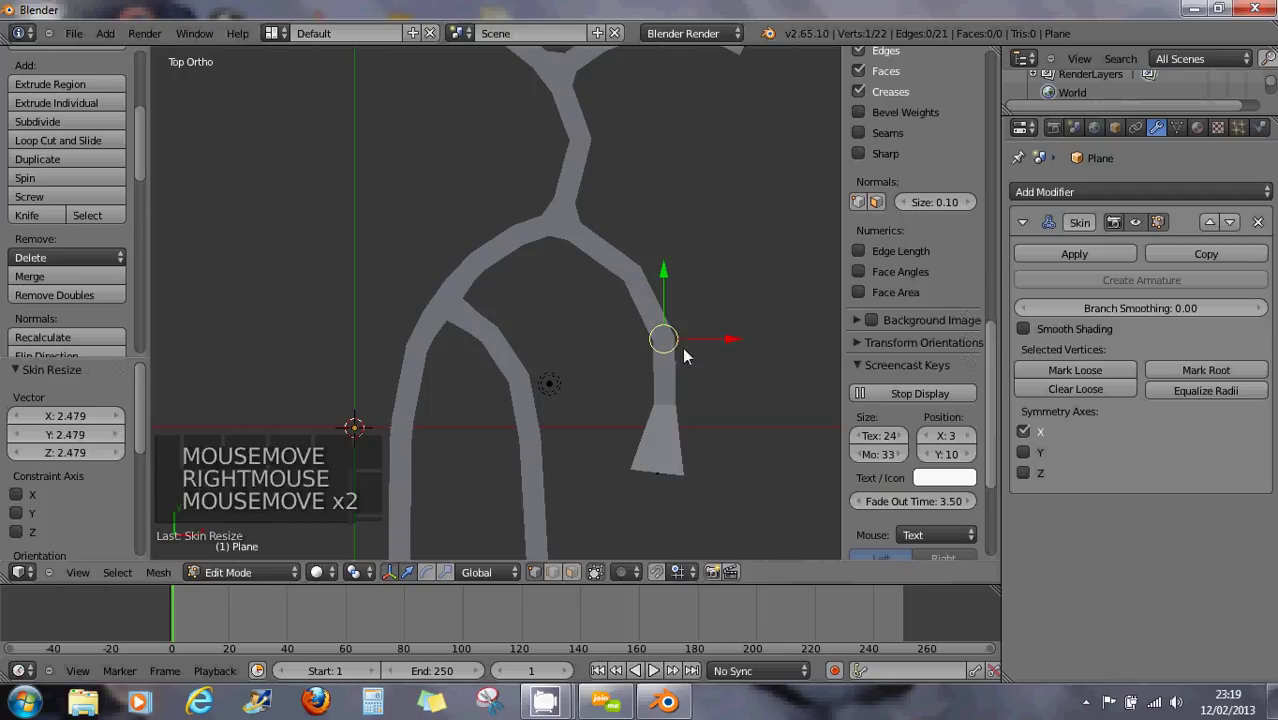
{"action": "right_click", "coordinate": [631, 273]}
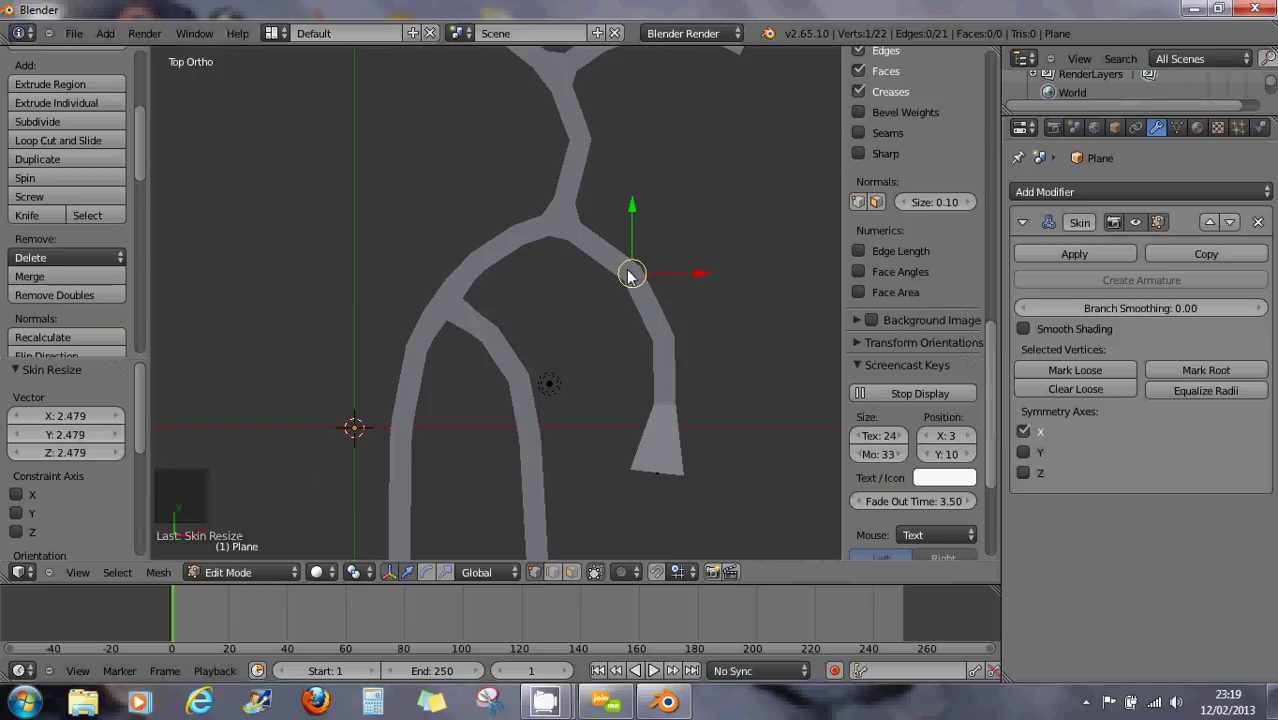
{"action": "key", "text": "ctrl+a"}
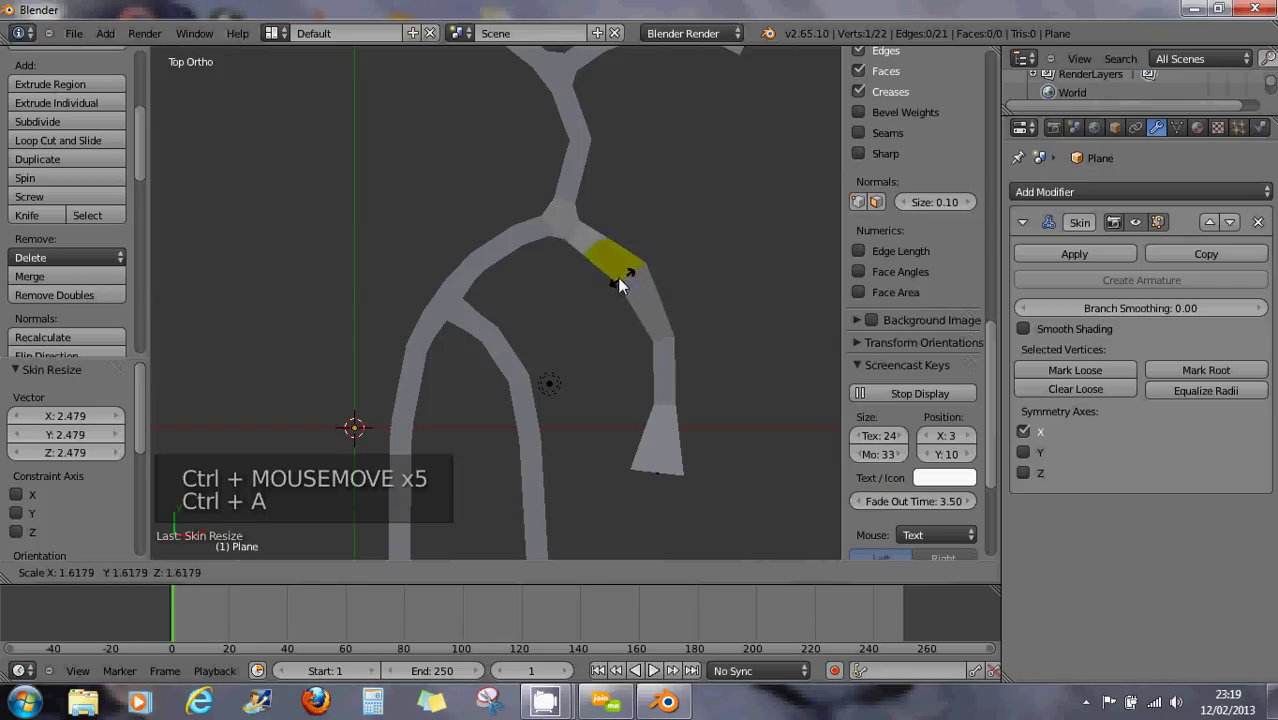
{"action": "right_click", "coordinate": [614, 281]}
{"action": "right_click", "coordinate": [641, 287]}
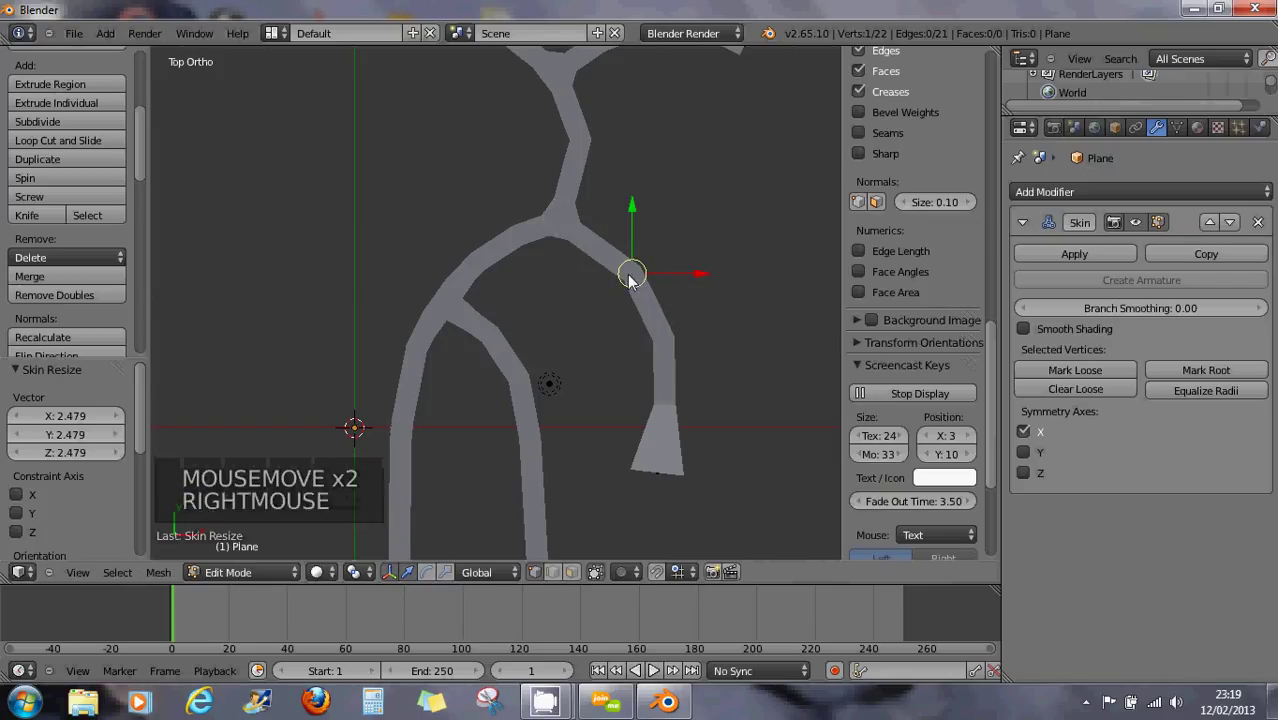
{"action": "key", "text": "ctrl+a"}
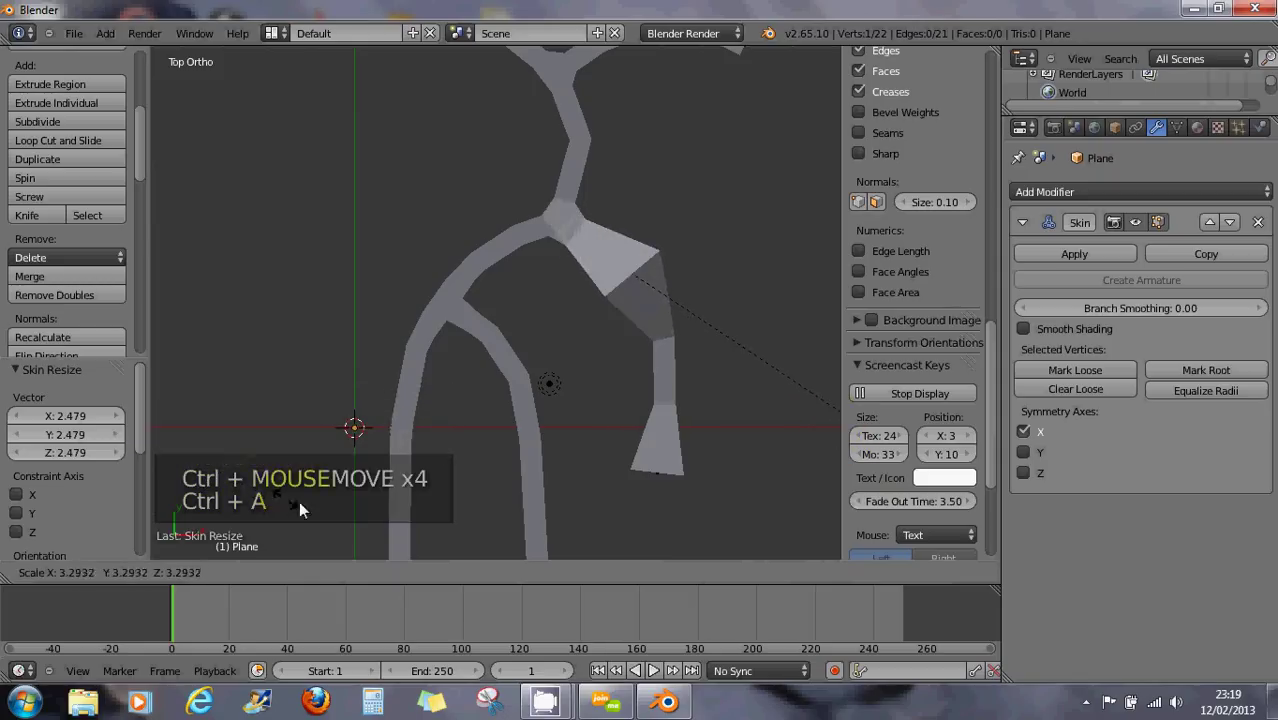
{"action": "left_click", "coordinate": [207, 412]}
{"action": "scroll", "coordinate": [530, 238], "scroll_direction": "up", "scroll_amount": 3}
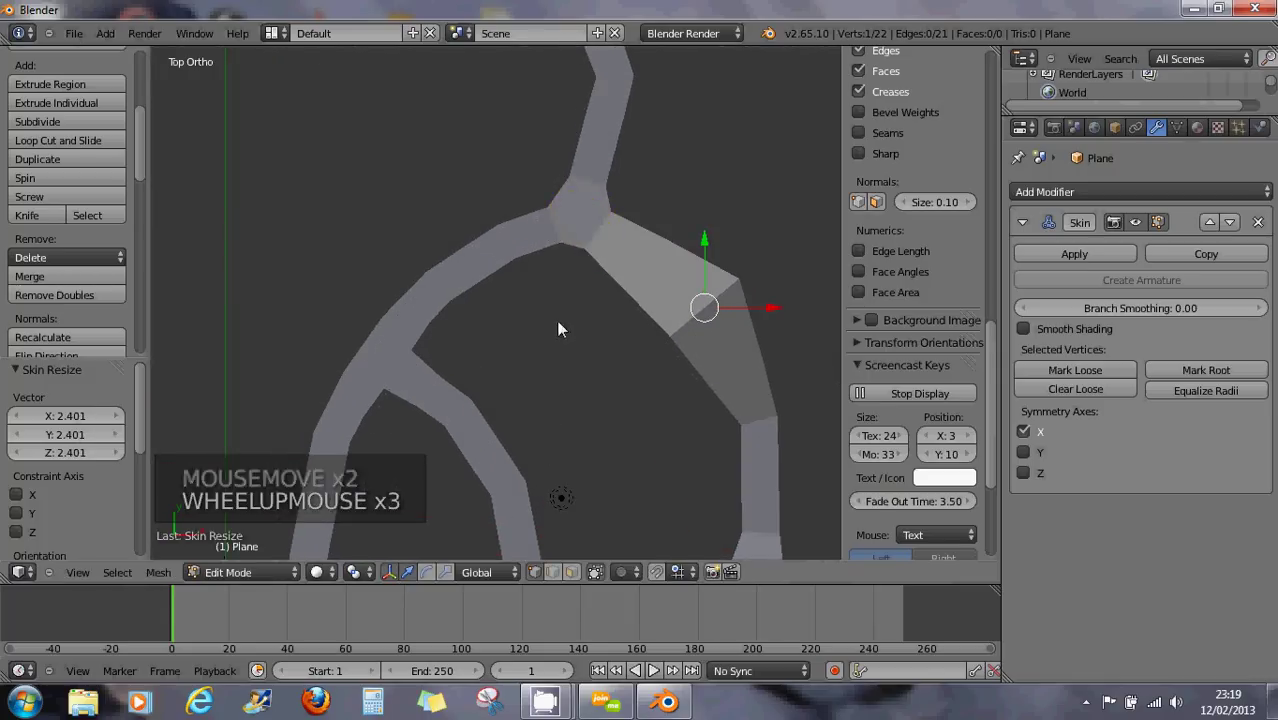
Thicken the skin at the vertex on the arch's left side, above the inner leg's branch, by about 2.7.
{"action": "scroll", "coordinate": [530, 314], "scroll_direction": "down", "scroll_amount": 2}
{"action": "right_click", "coordinate": [474, 296]}
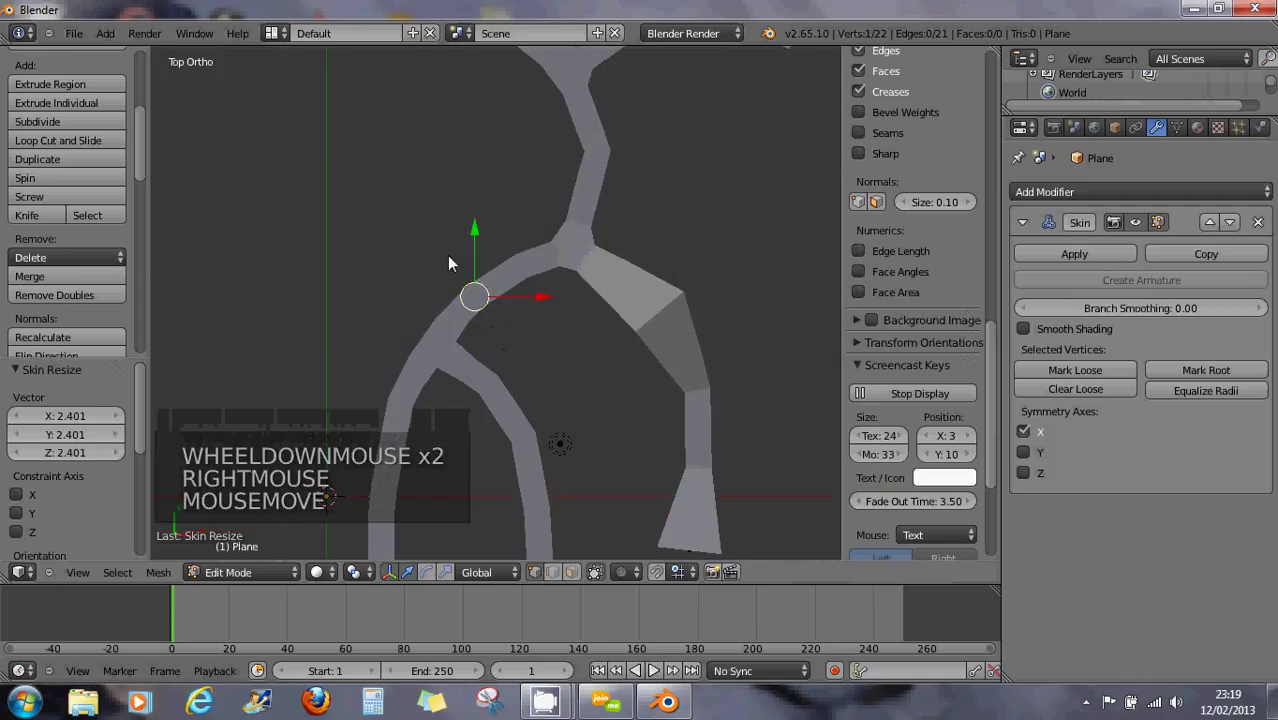
{"action": "key", "text": "ctrl+a"}
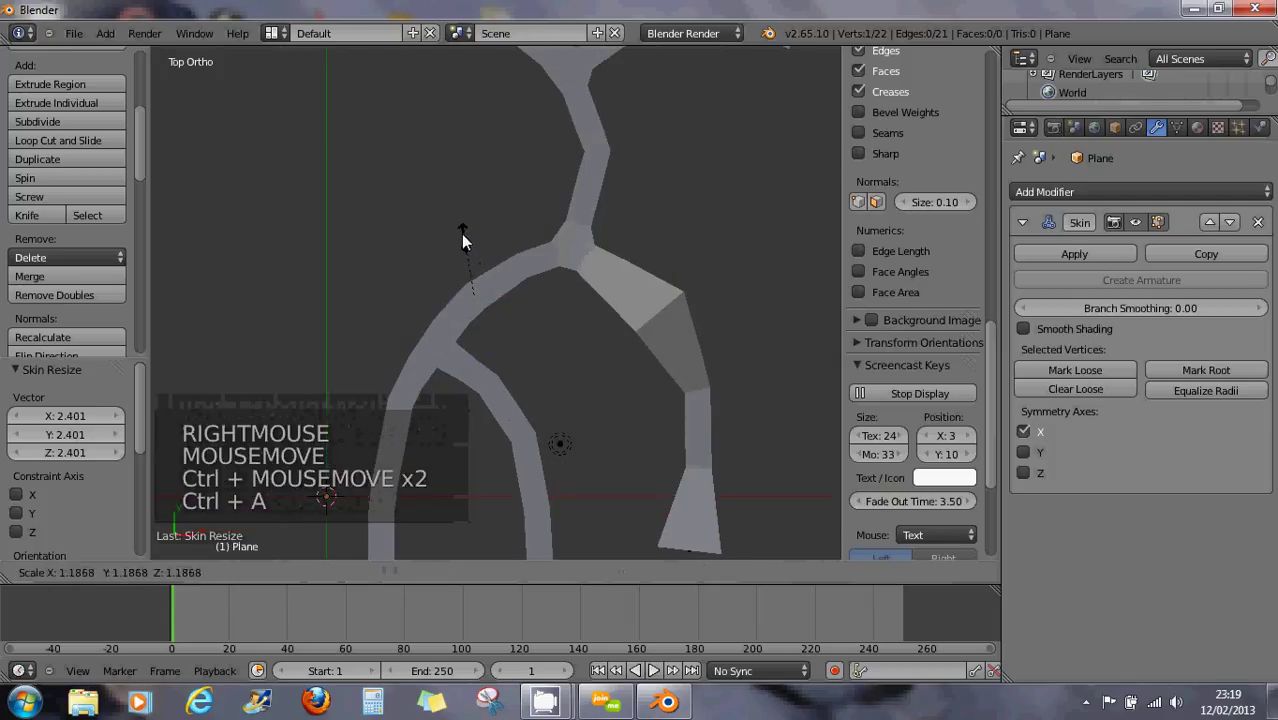
{"action": "left_click", "coordinate": [546, 260]}
{"action": "scroll", "coordinate": [665, 417], "scroll_direction": "down", "scroll_amount": 2}
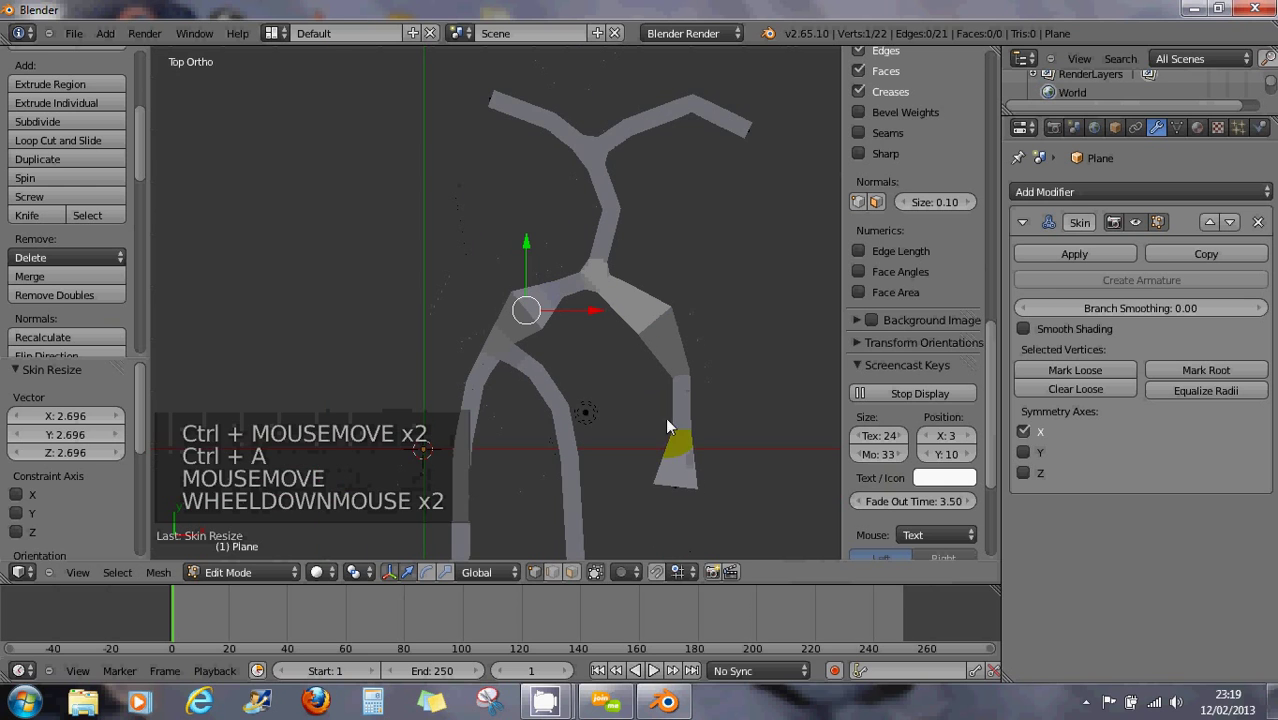
Extend the inner leg from its lower end in top view with three vertices that hook round and up to the right.
{"action": "middle_click_drag", "start_coordinate": [648, 433], "coordinate": [569, 370]}
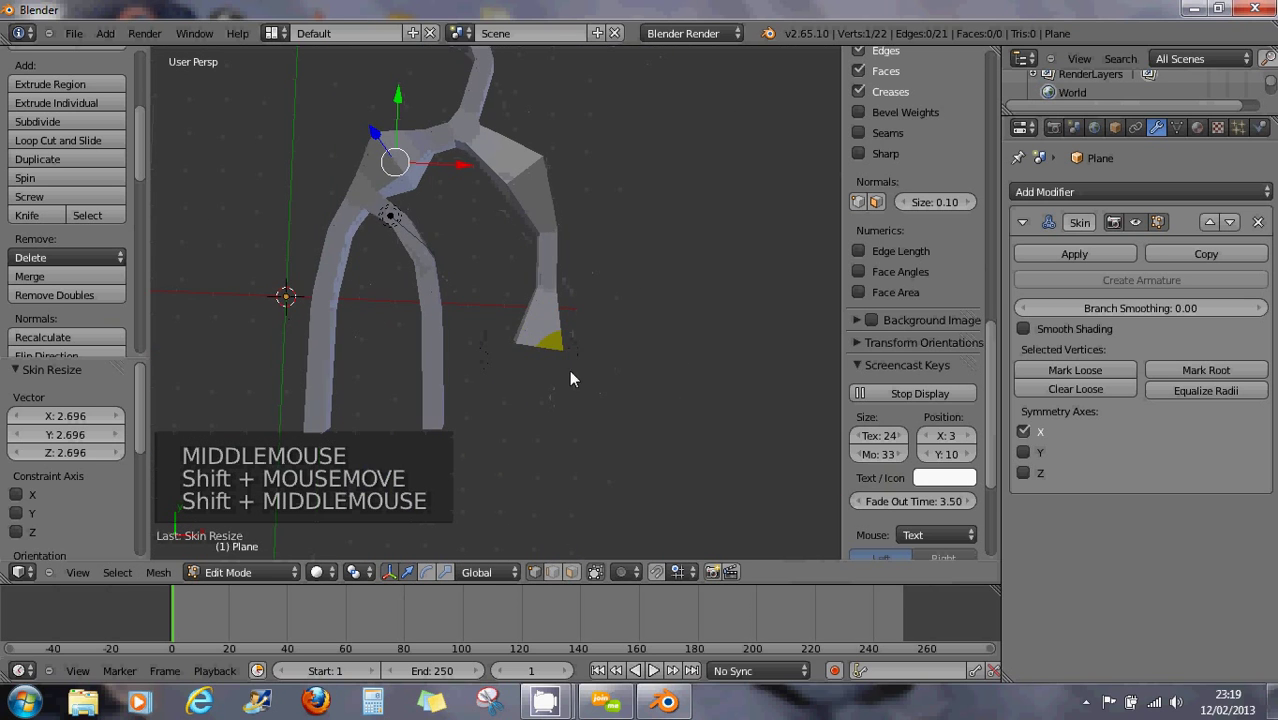
{"action": "right_click", "coordinate": [538, 352]}
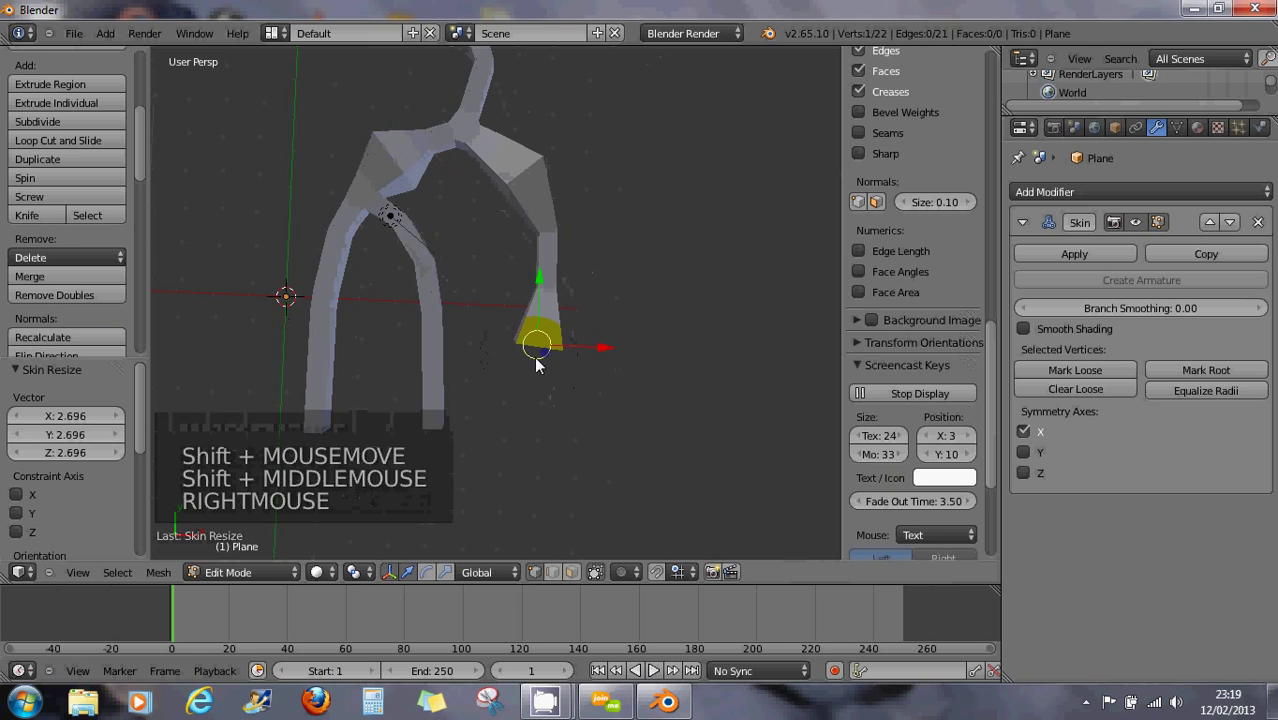
{"action": "right_click", "coordinate": [440, 436]}
{"action": "middle_click_drag", "start_coordinate": [458, 448], "coordinate": [463, 474]}
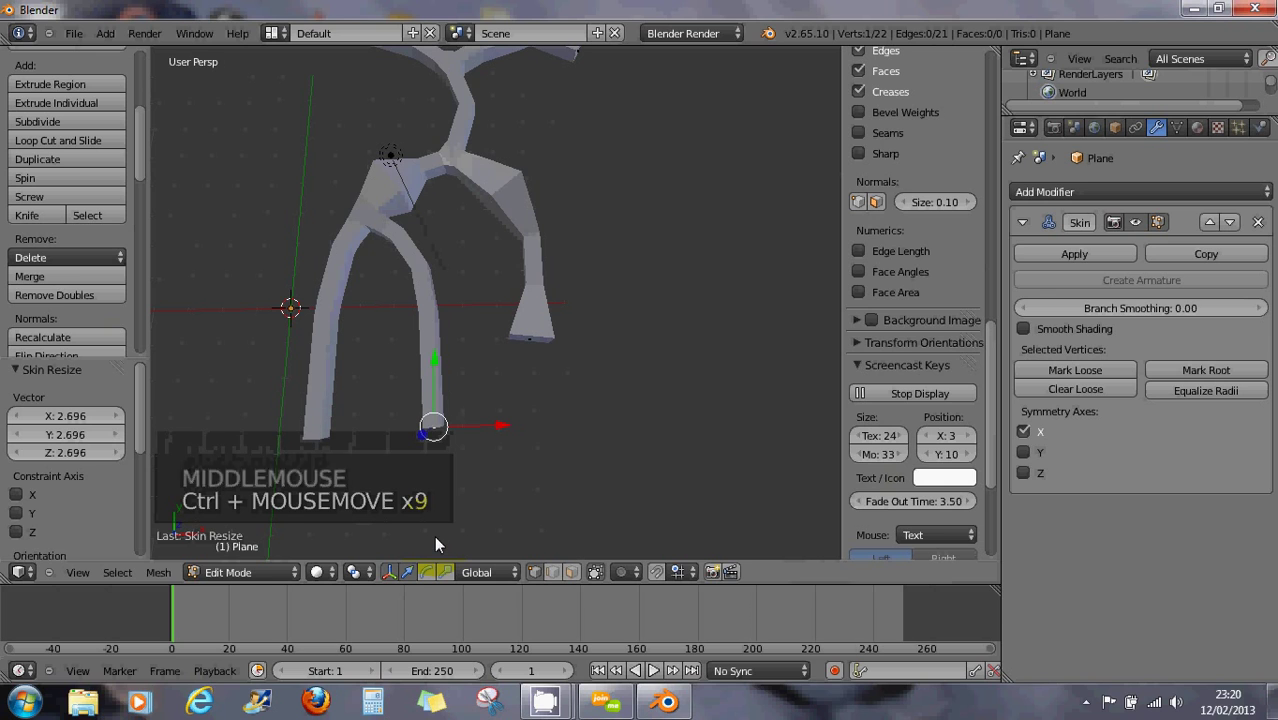
{"action": "key", "text": "KP_7"}
{"action": "key", "text": "ctrl"}
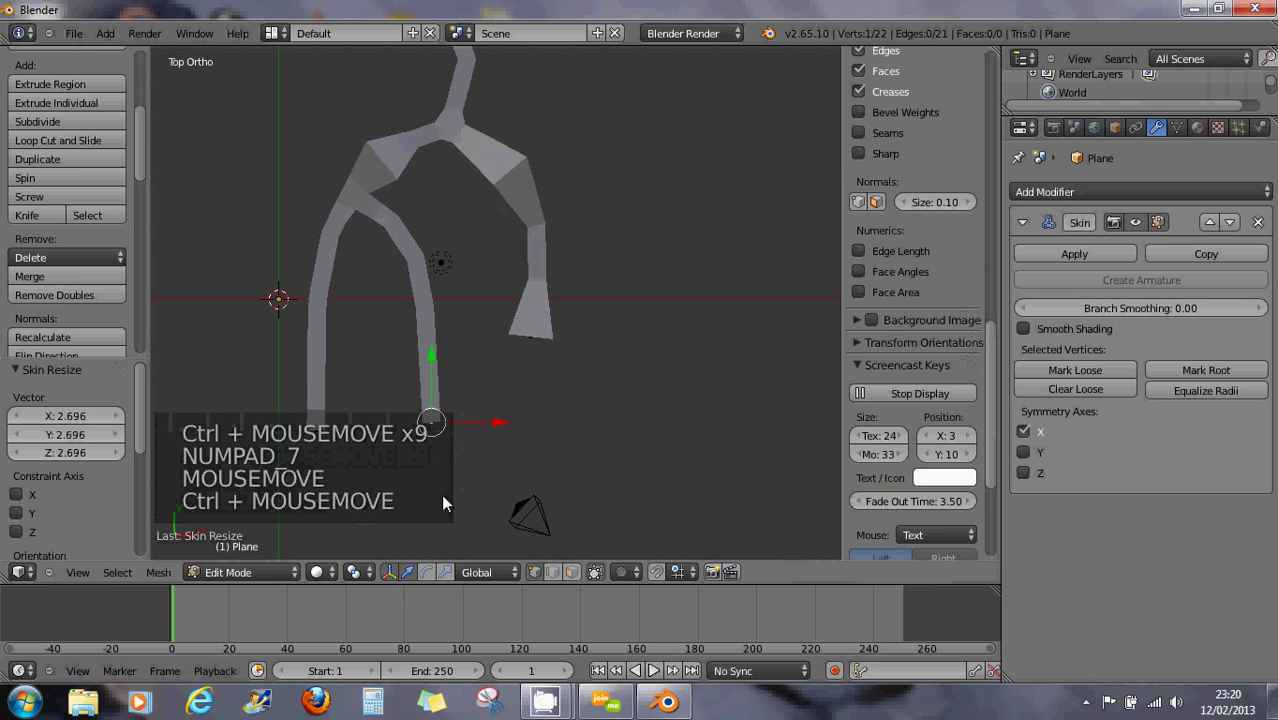
{"action": "left_click", "coordinate": [442, 496], "text": "ctrl"}
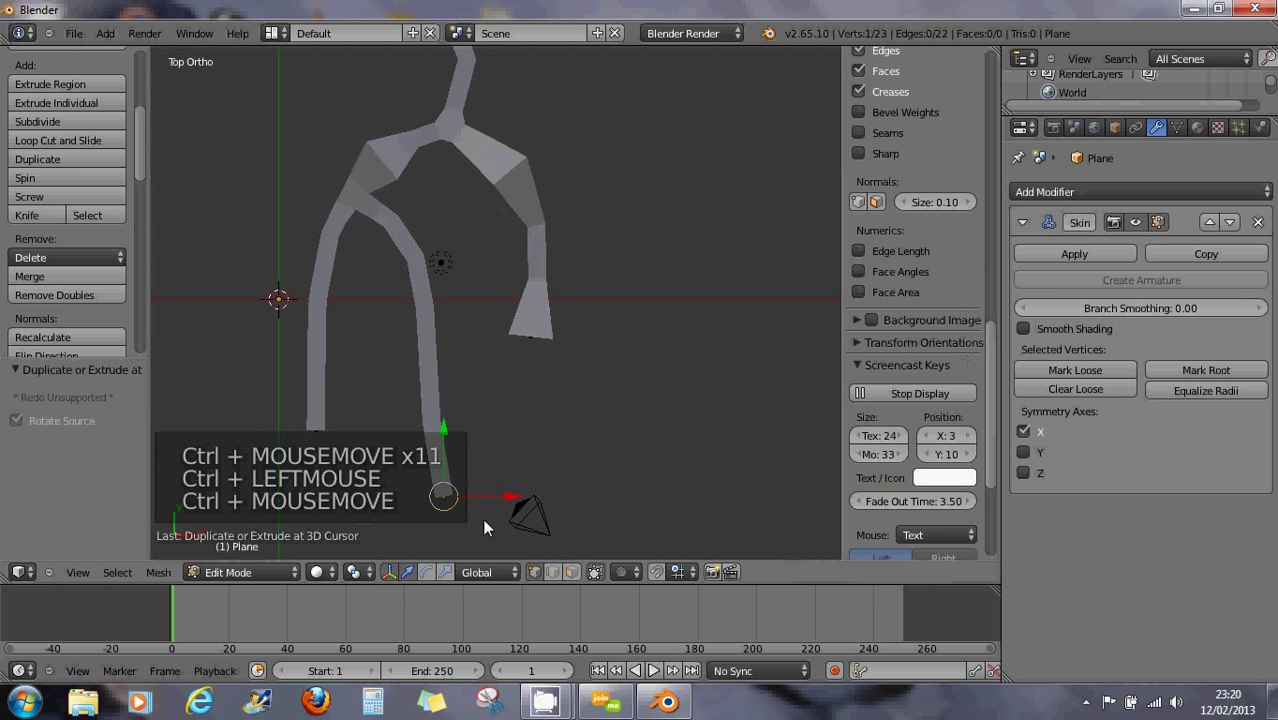
{"action": "left_click", "coordinate": [482, 518], "text": "ctrl"}
{"action": "left_click", "coordinate": [535, 484], "text": "ctrl"}
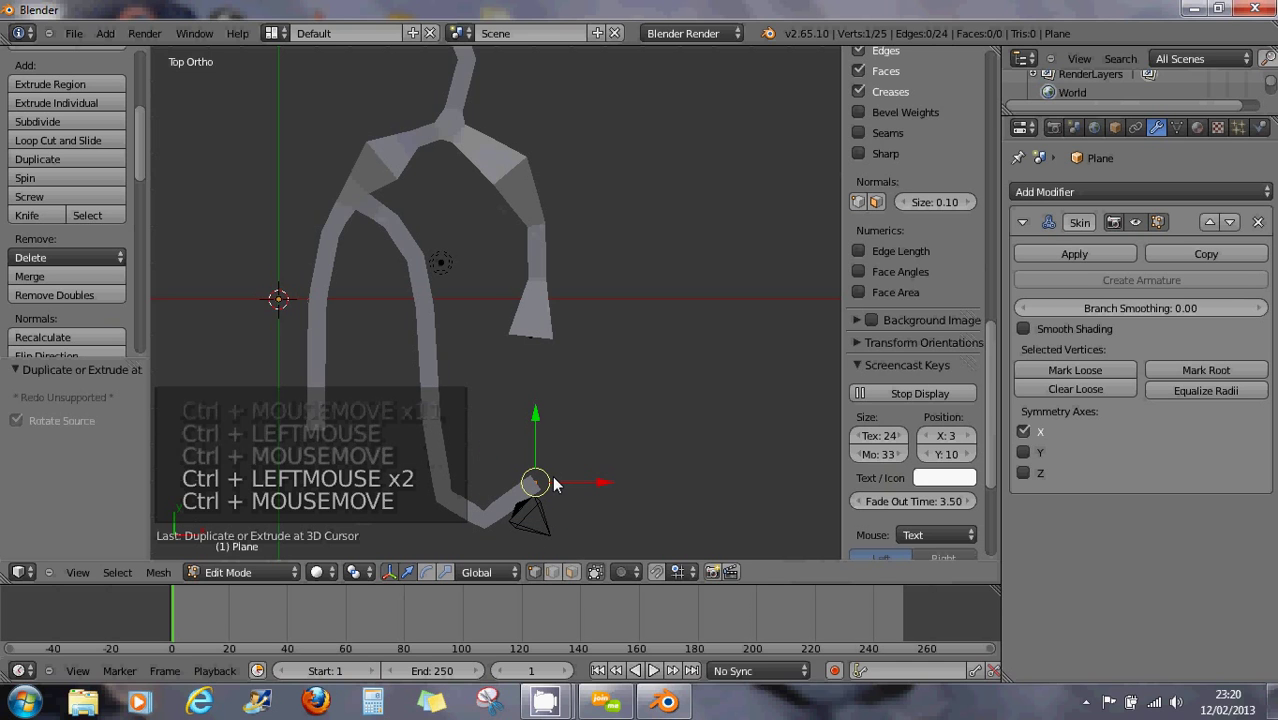
Scale the skin at the hook's end vertex by about 3.23 and extrude two more vertices up to the right.
{"action": "key", "text": "ctrl+a"}
{"action": "left_click", "coordinate": [592, 497]}
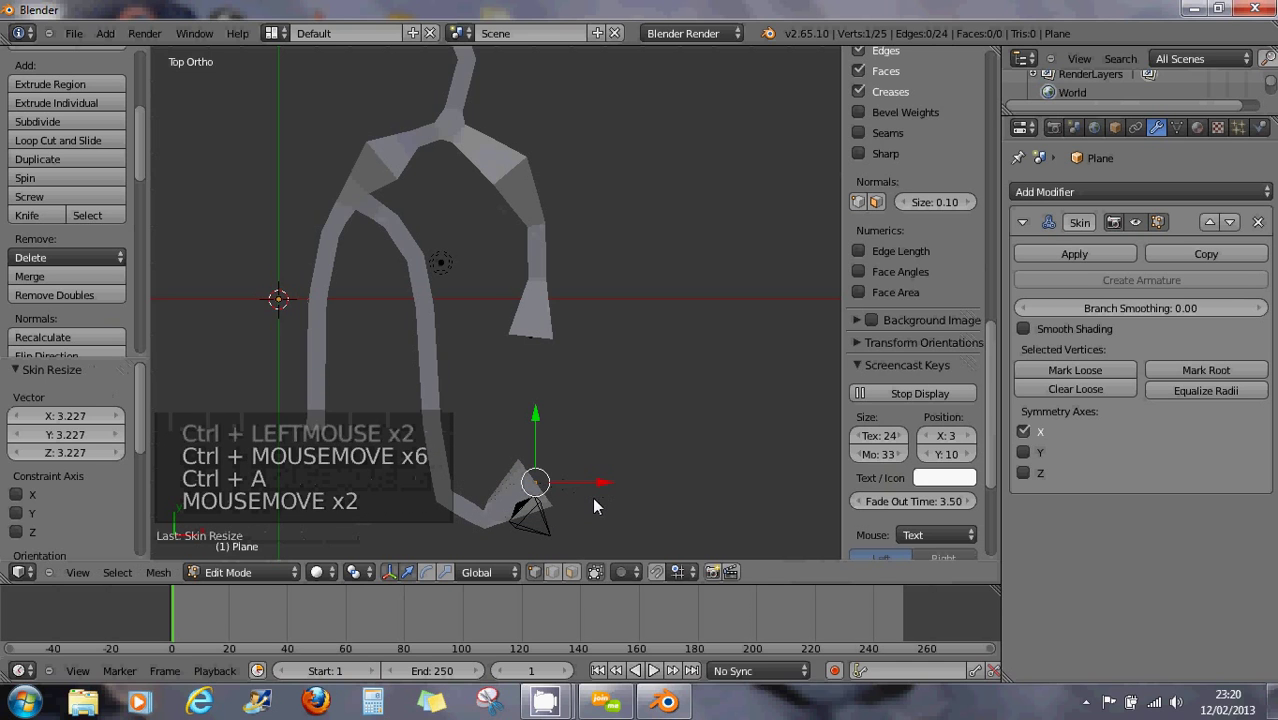
{"action": "left_click", "coordinate": [570, 463], "text": "ctrl"}
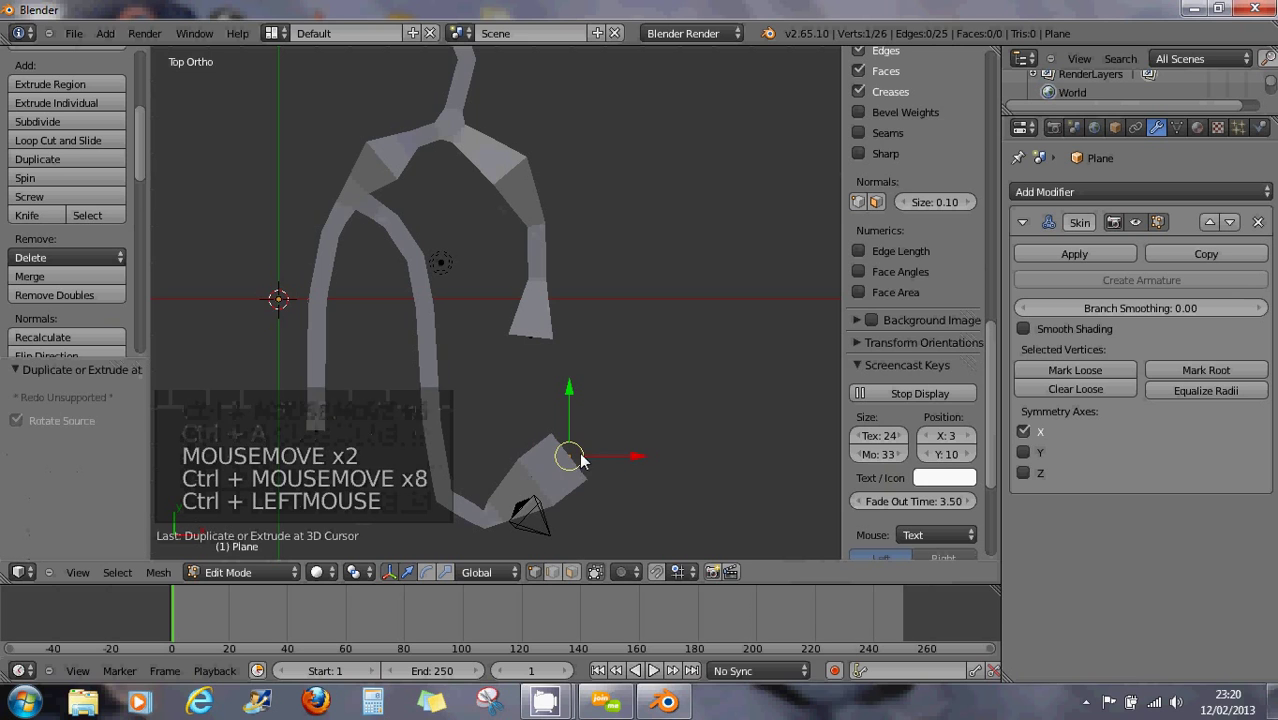
{"action": "left_click", "coordinate": [598, 434], "text": "ctrl"}
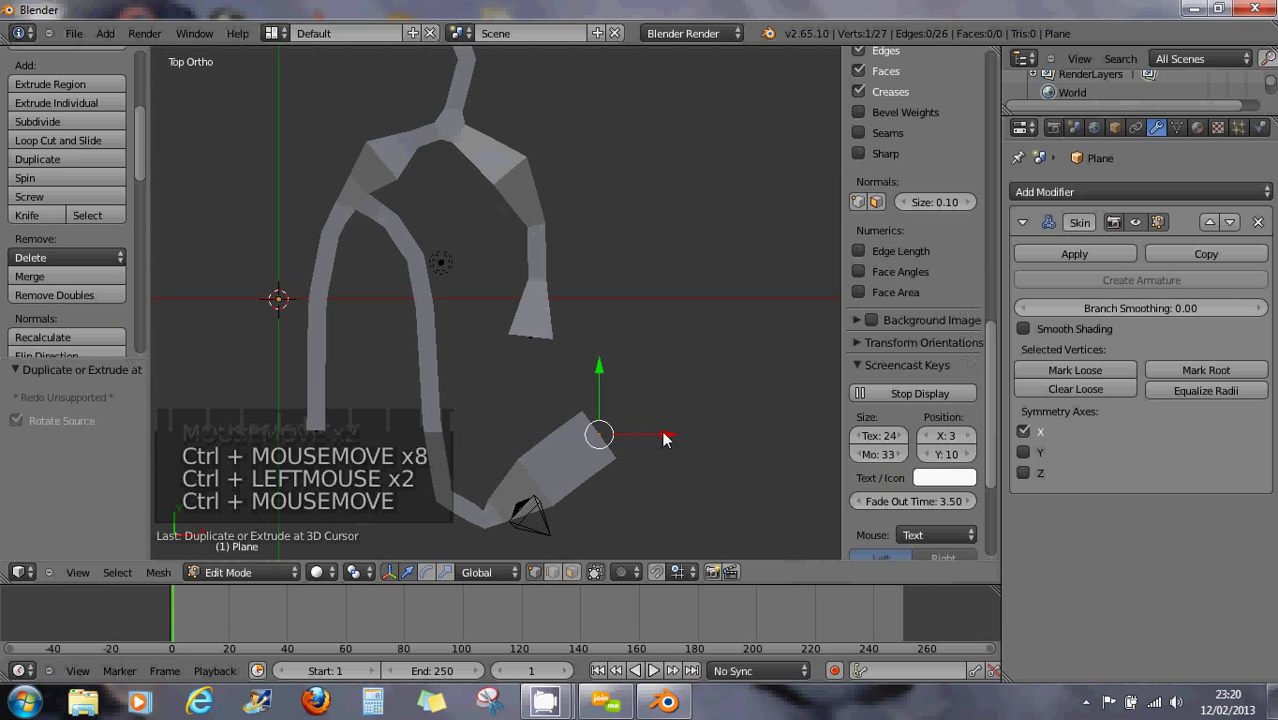
Narrow the skin at the hook's end vertex by a factor of about 0.37 and extrude one further vertex up to the right.
{"action": "key", "text": "ctrl+a"}
{"action": "left_click", "coordinate": [625, 432]}
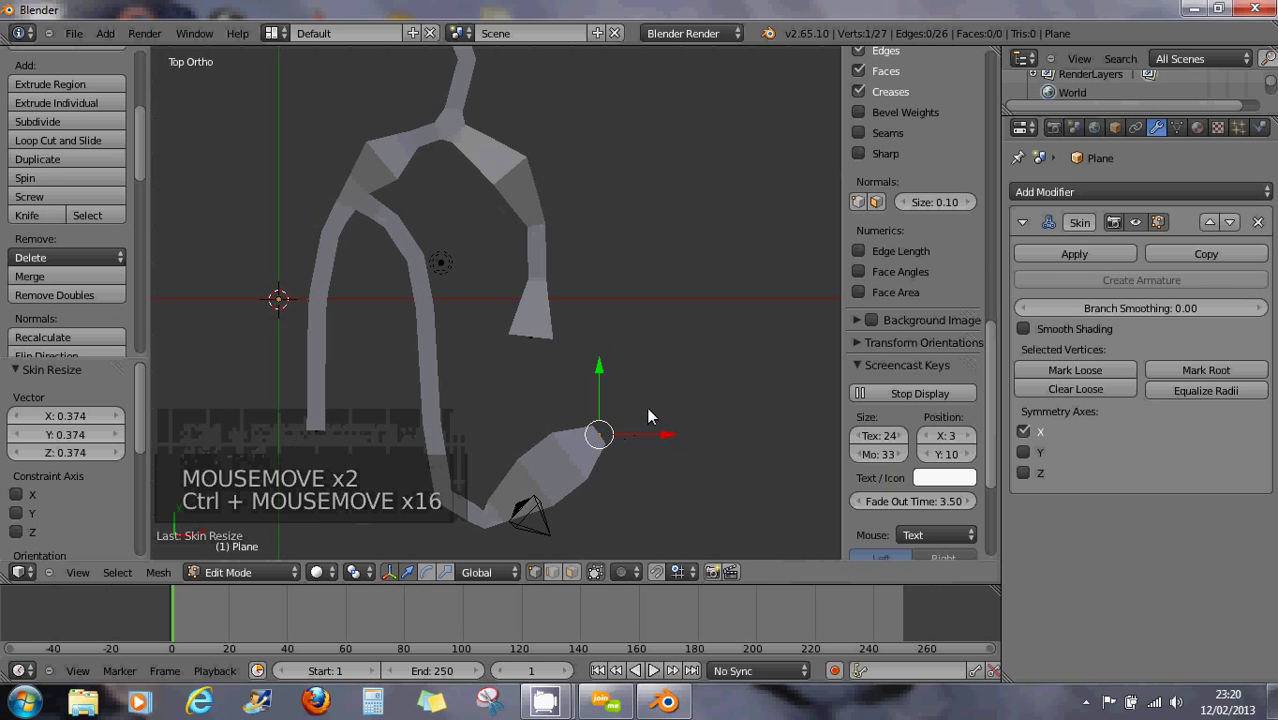
{"action": "left_click", "coordinate": [648, 411], "text": "ctrl"}
{"action": "middle_click_drag", "start_coordinate": [607, 487], "coordinate": [483, 395]}
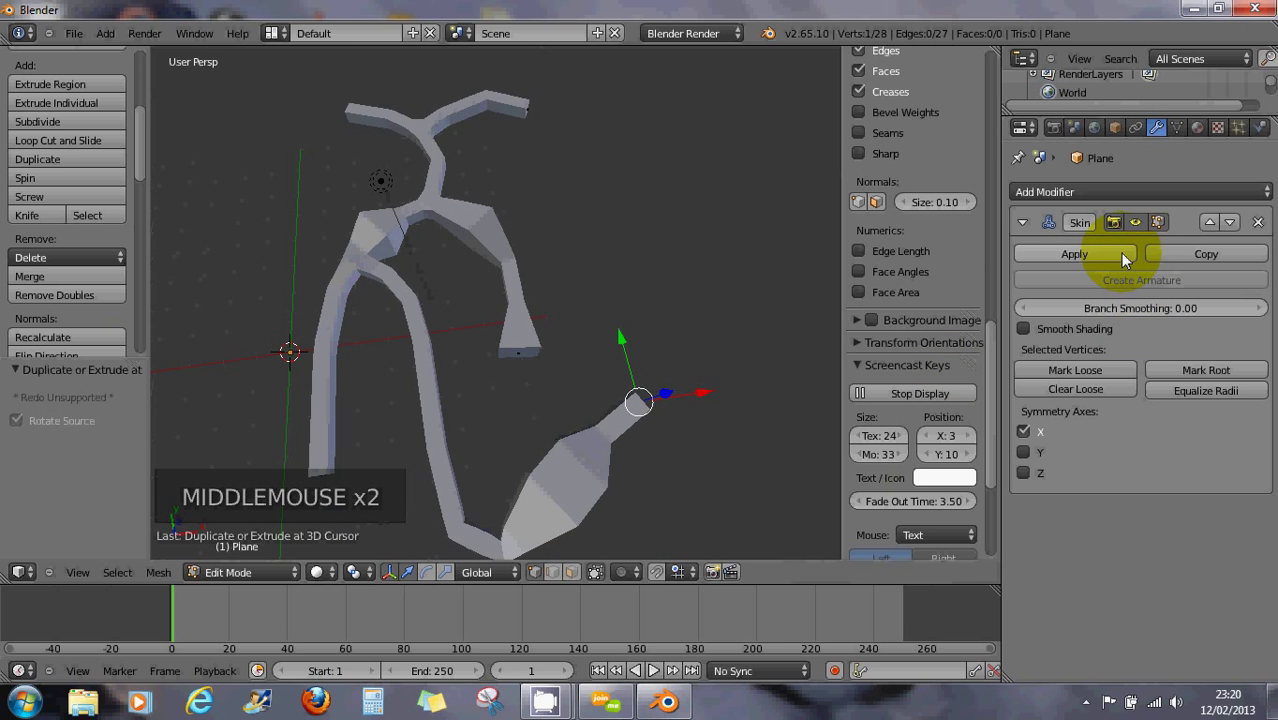
Add a Subdivision Surface modifier below the Skin modifier with 2 view subdivisions.
{"action": "left_click", "coordinate": [1097, 189]}
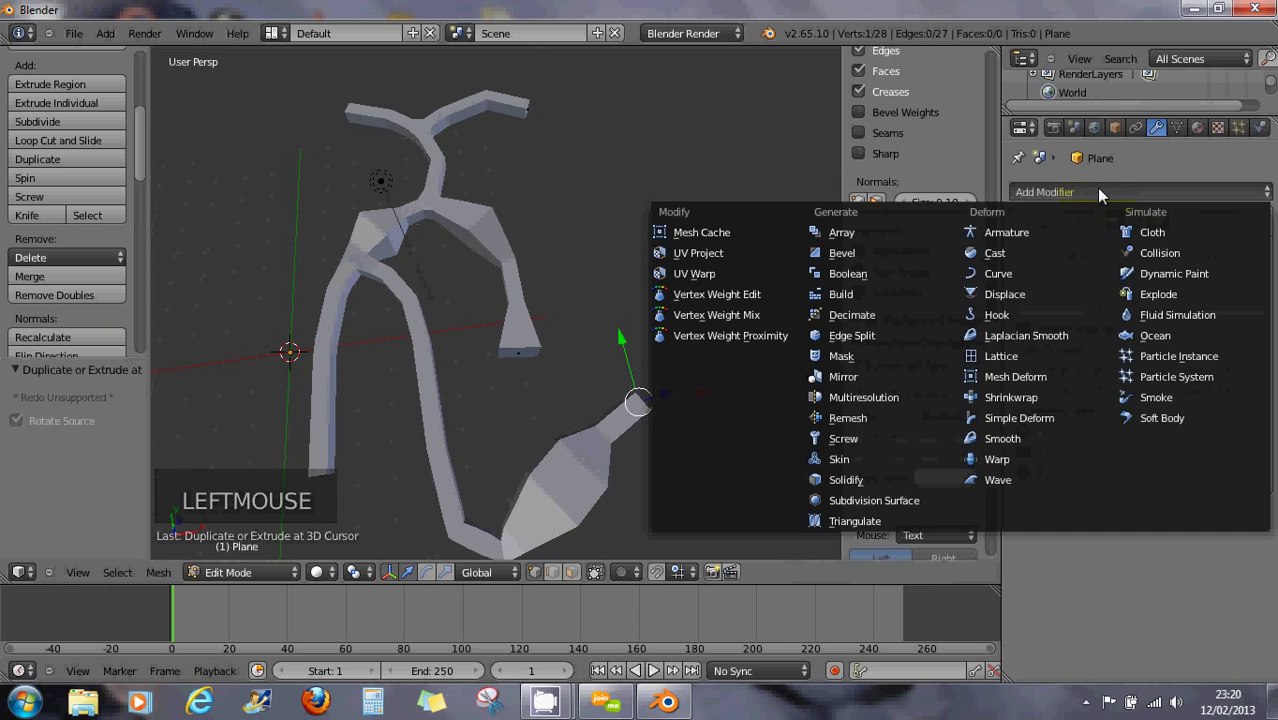
{"action": "left_click", "coordinate": [889, 500]}
{"action": "left_click", "coordinate": [1130, 614]}
{"action": "middle_click_drag", "start_coordinate": [617, 405], "coordinate": [501, 361]}
{"action": "scroll", "coordinate": [487, 302], "scroll_direction": "down", "scroll_amount": 1}
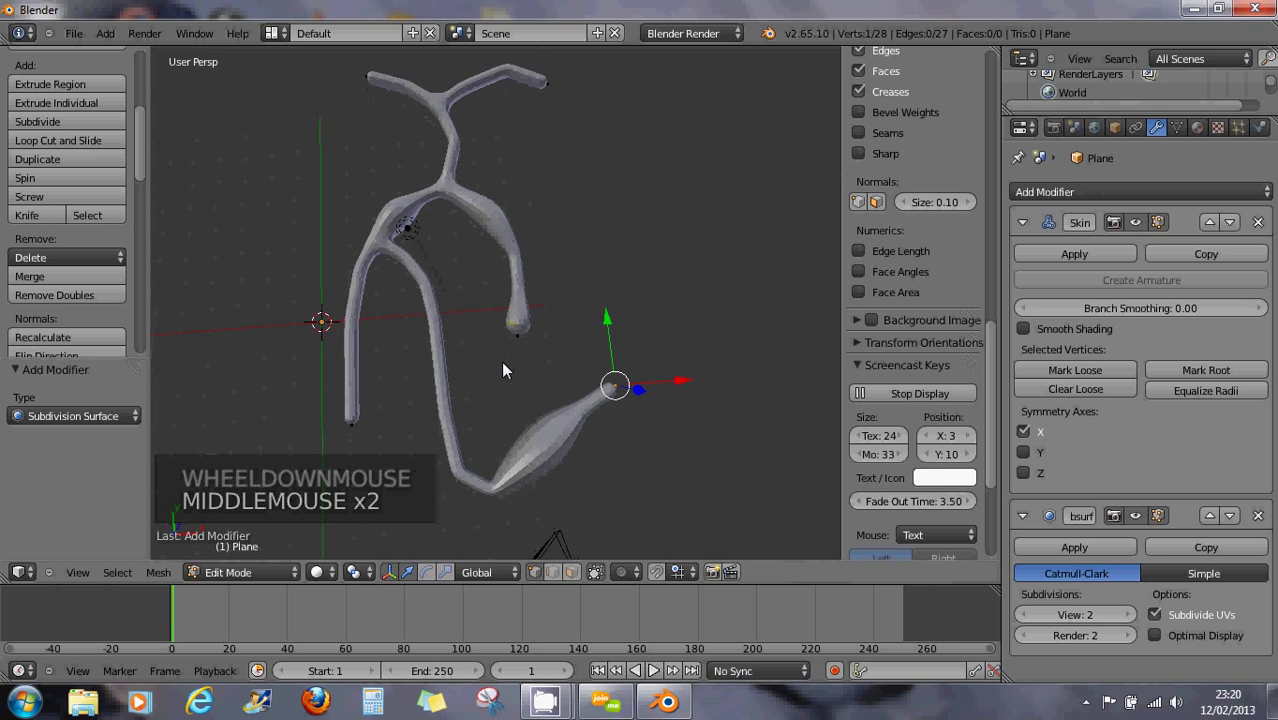
Switch the mesh to Object Mode and create an armature from the Skin modifier.
{"action": "left_click", "coordinate": [215, 573]}
{"action": "left_click", "coordinate": [217, 556]}
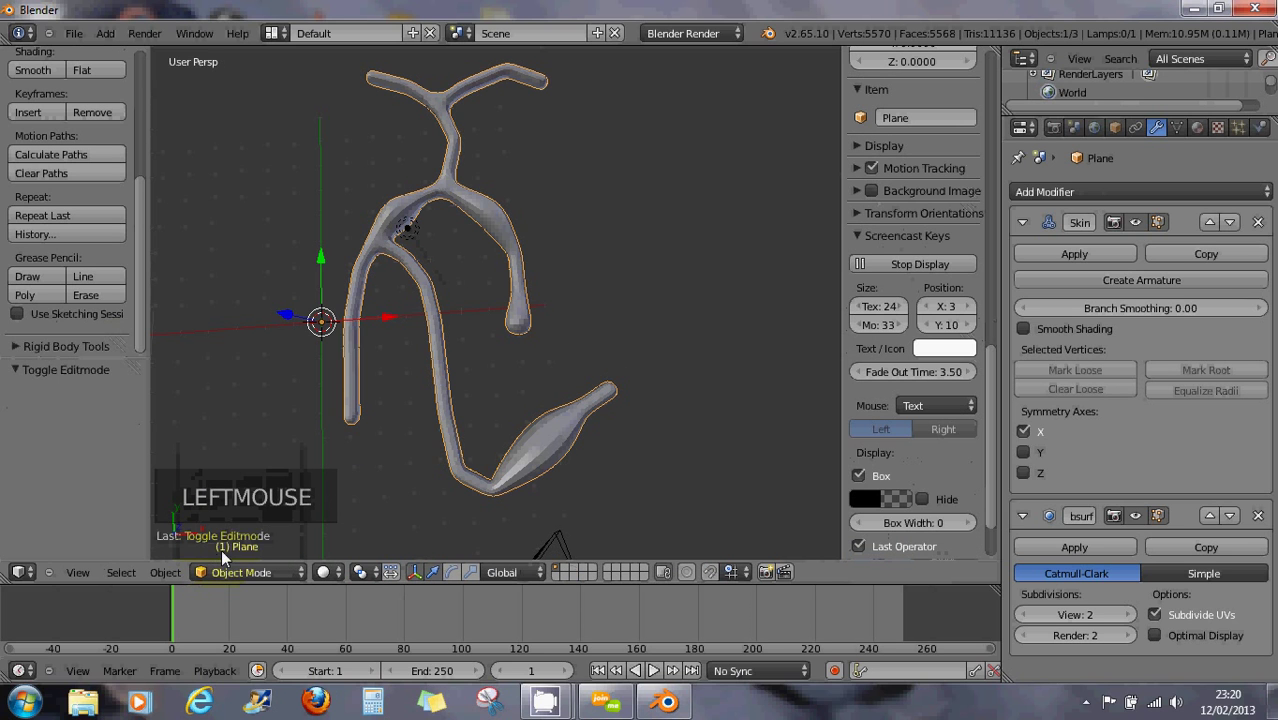
{"action": "middle_click_drag", "start_coordinate": [422, 282], "coordinate": [424, 334], "text": "shift"}
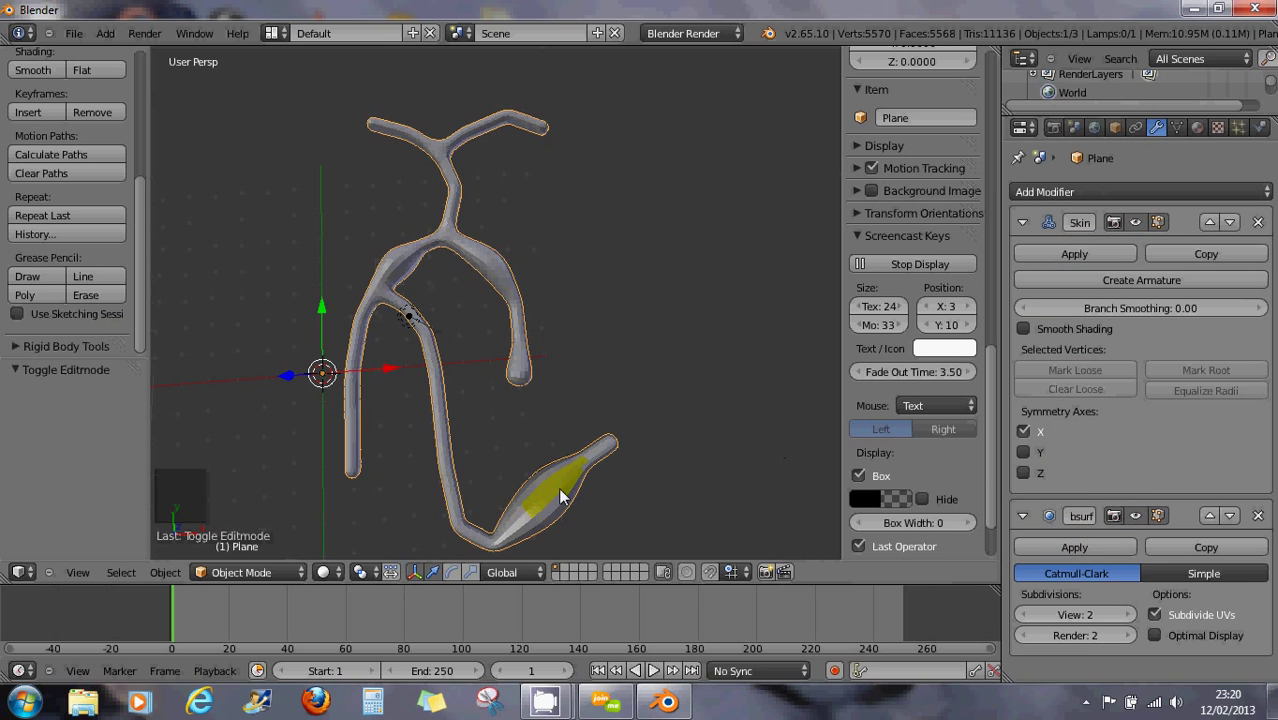
{"action": "left_click", "coordinate": [1140, 280]}
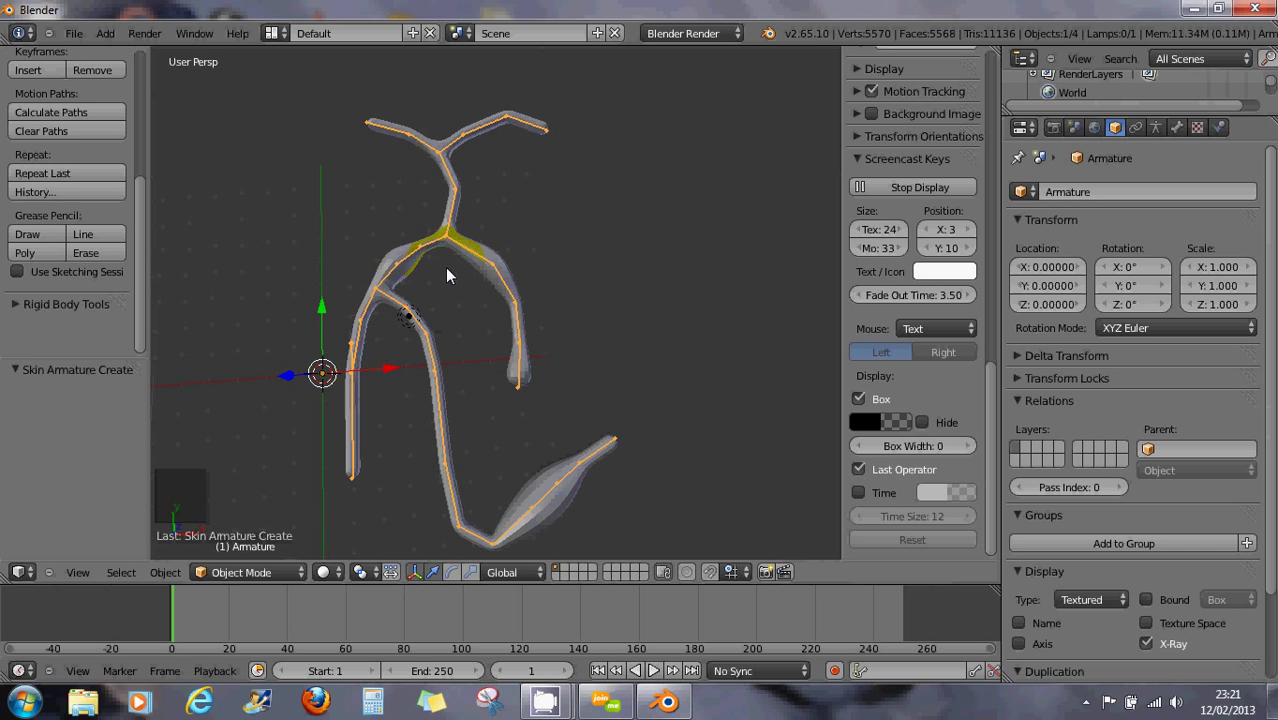
{"action": "middle_click_drag", "start_coordinate": [447, 281], "coordinate": [447, 308]}
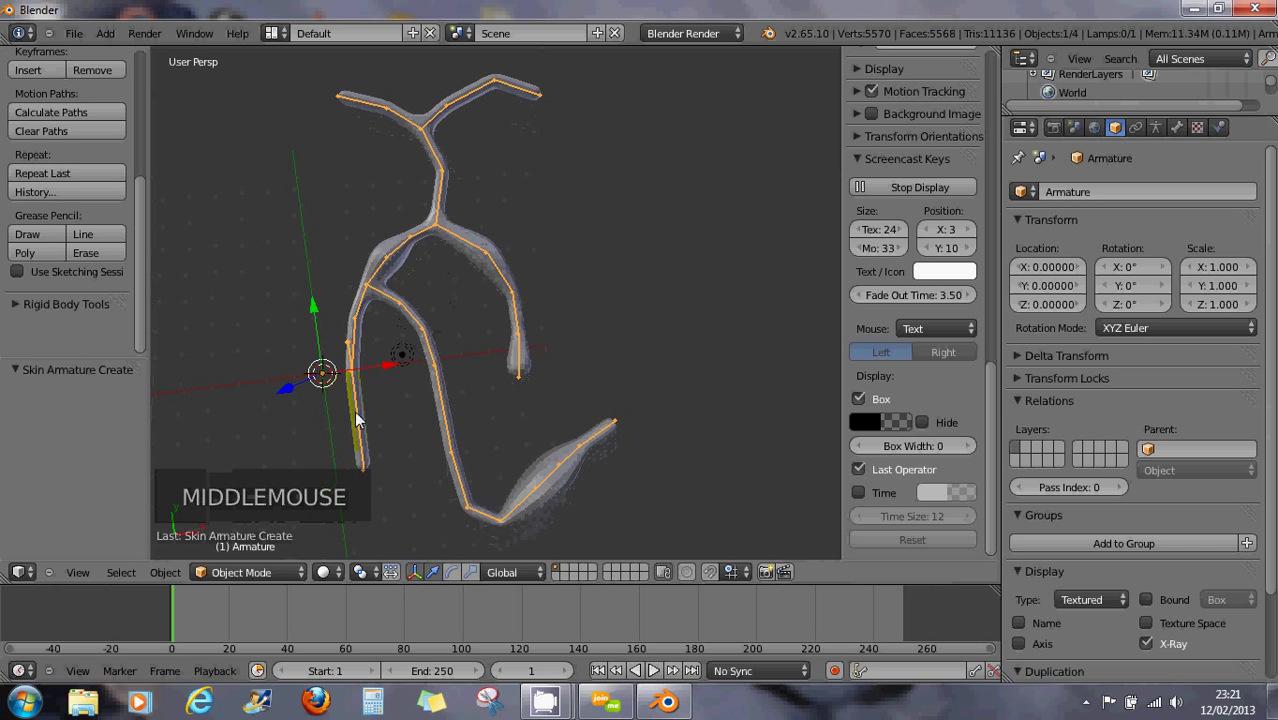
Put the armature in Pose Mode and rotate Bone.07 in the short right leg by about -81°.
{"action": "left_click", "coordinate": [246, 570]}
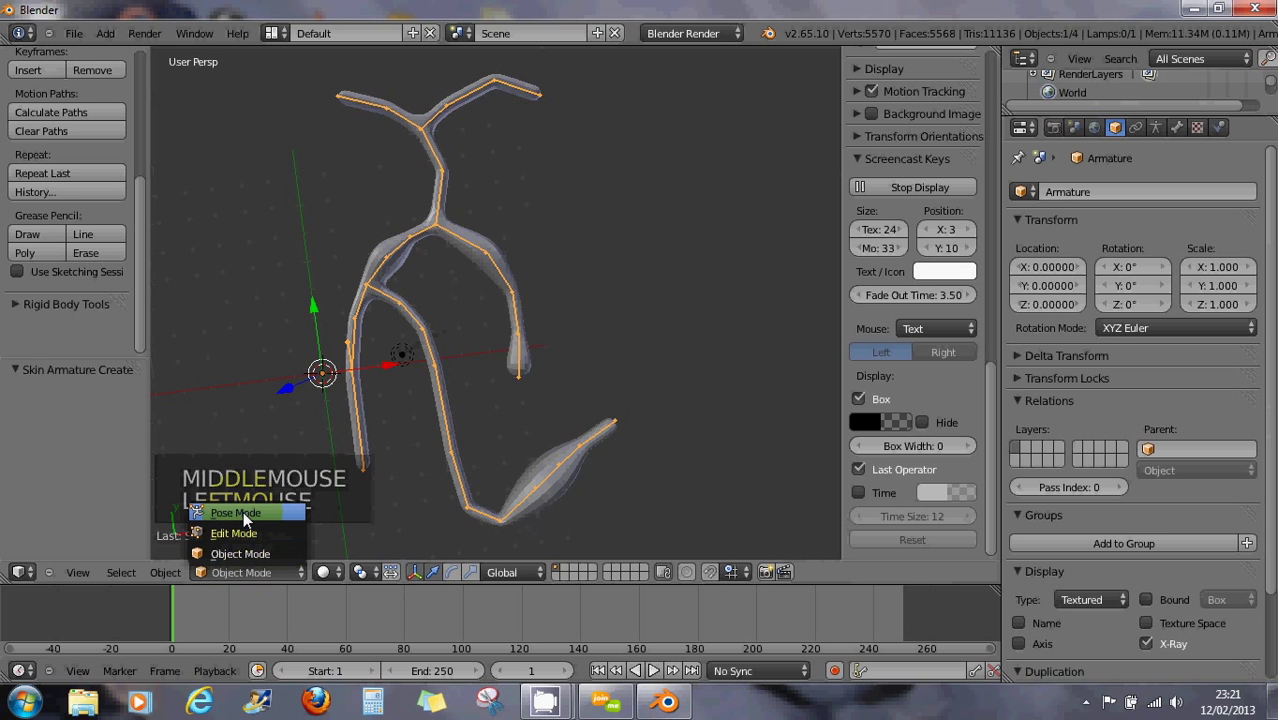
{"action": "left_click", "coordinate": [243, 511]}
{"action": "middle_click_drag", "start_coordinate": [408, 461], "coordinate": [465, 308]}
{"action": "right_click", "coordinate": [492, 312]}
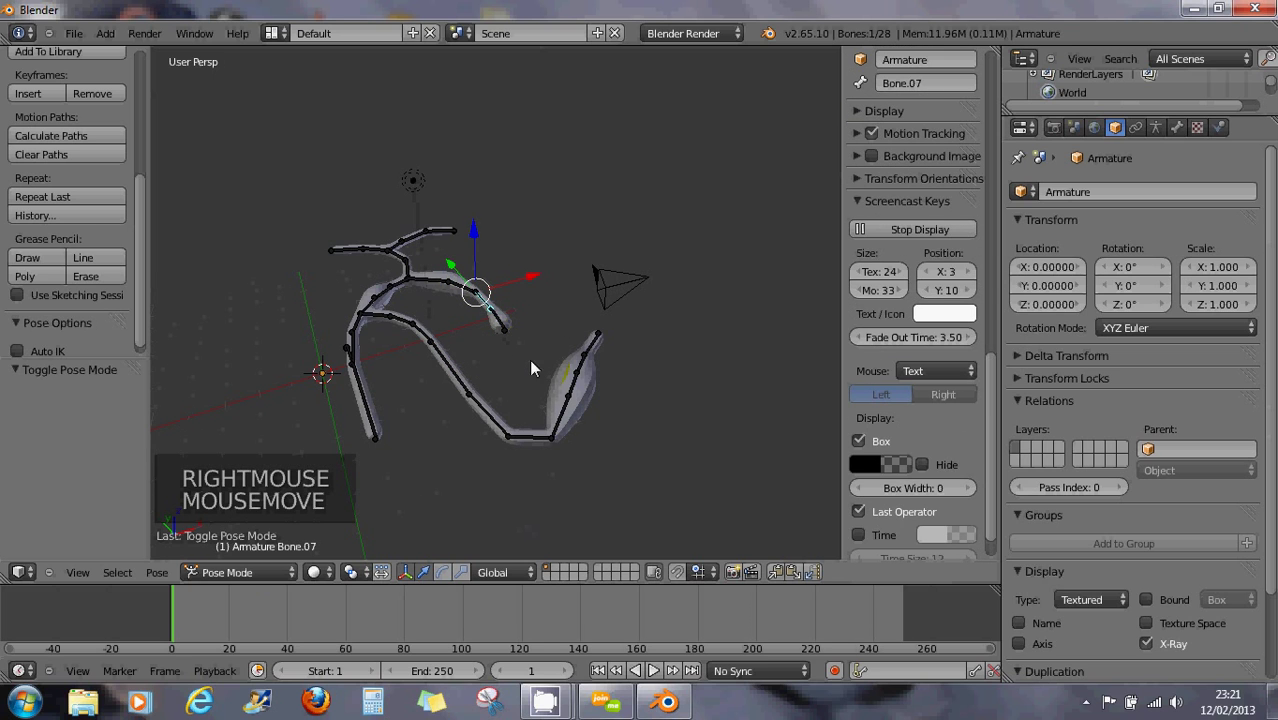
{"action": "key", "text": "r"}
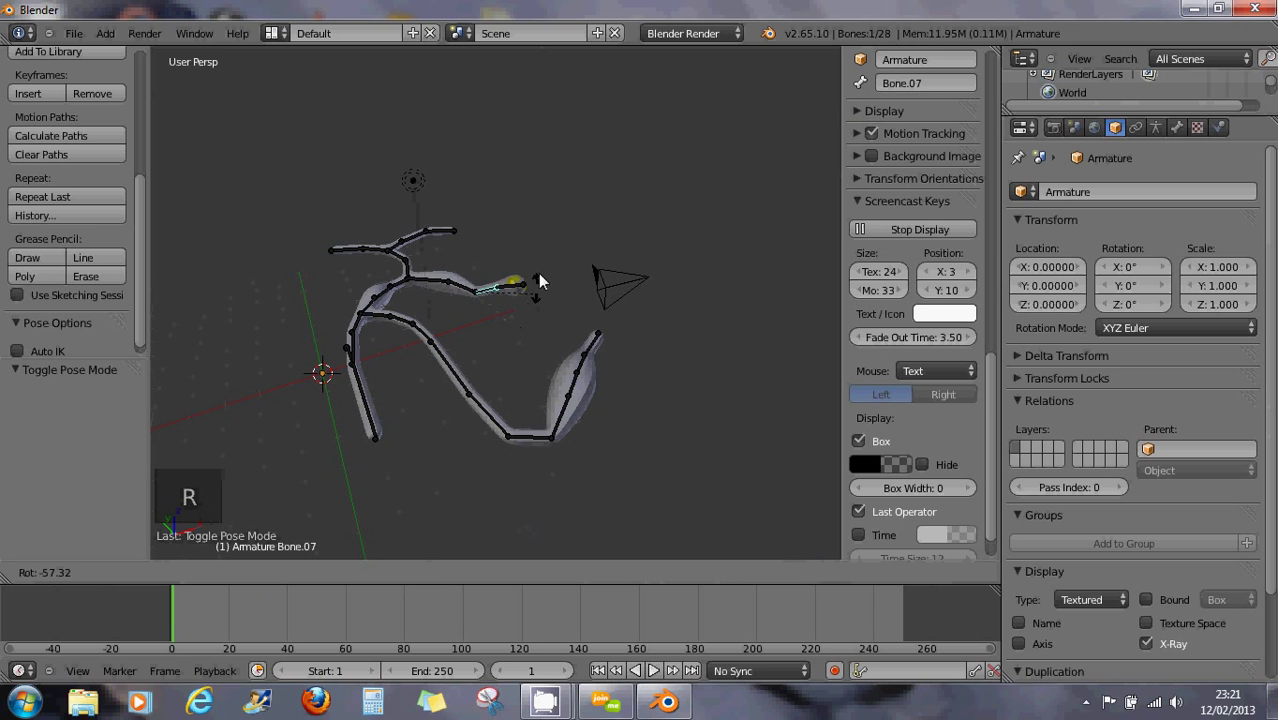
{"action": "left_click", "coordinate": [538, 266]}
Rotate Bone.06, just above the previously rotated bone in the right leg, by about -62°.
{"action": "right_click", "coordinate": [488, 282]}
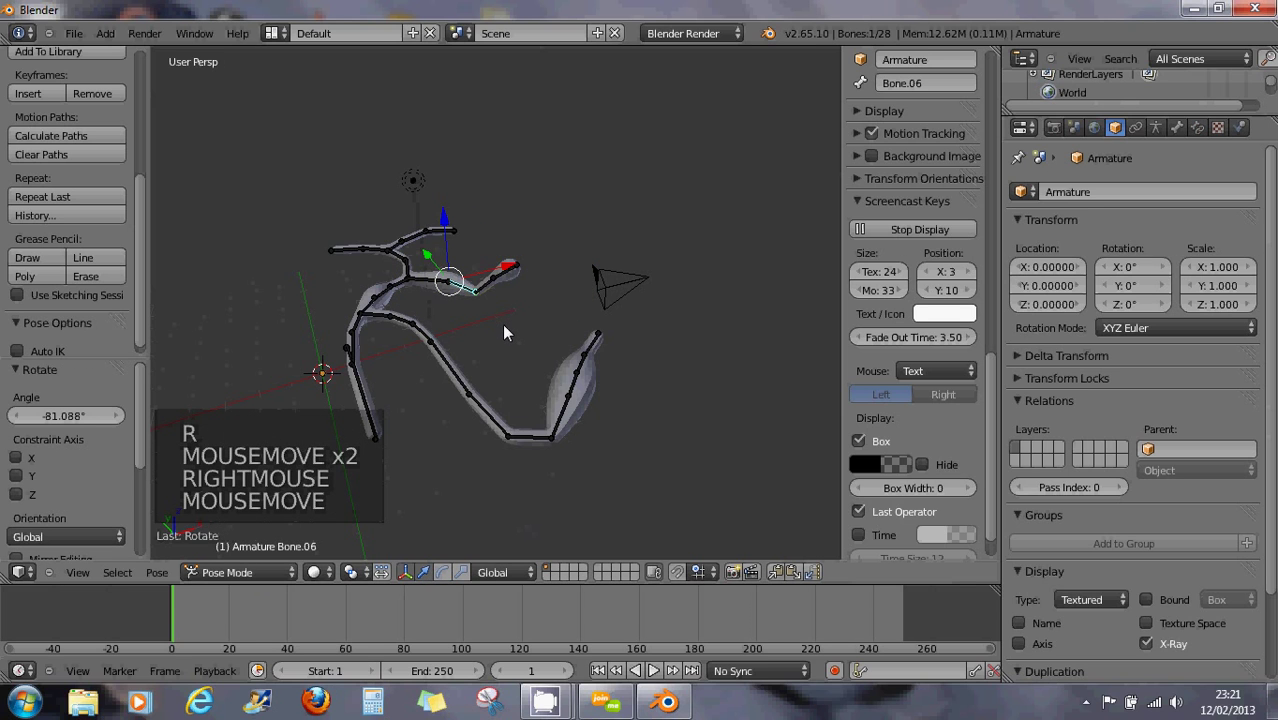
{"action": "key", "text": "r"}
{"action": "left_click", "coordinate": [512, 256]}
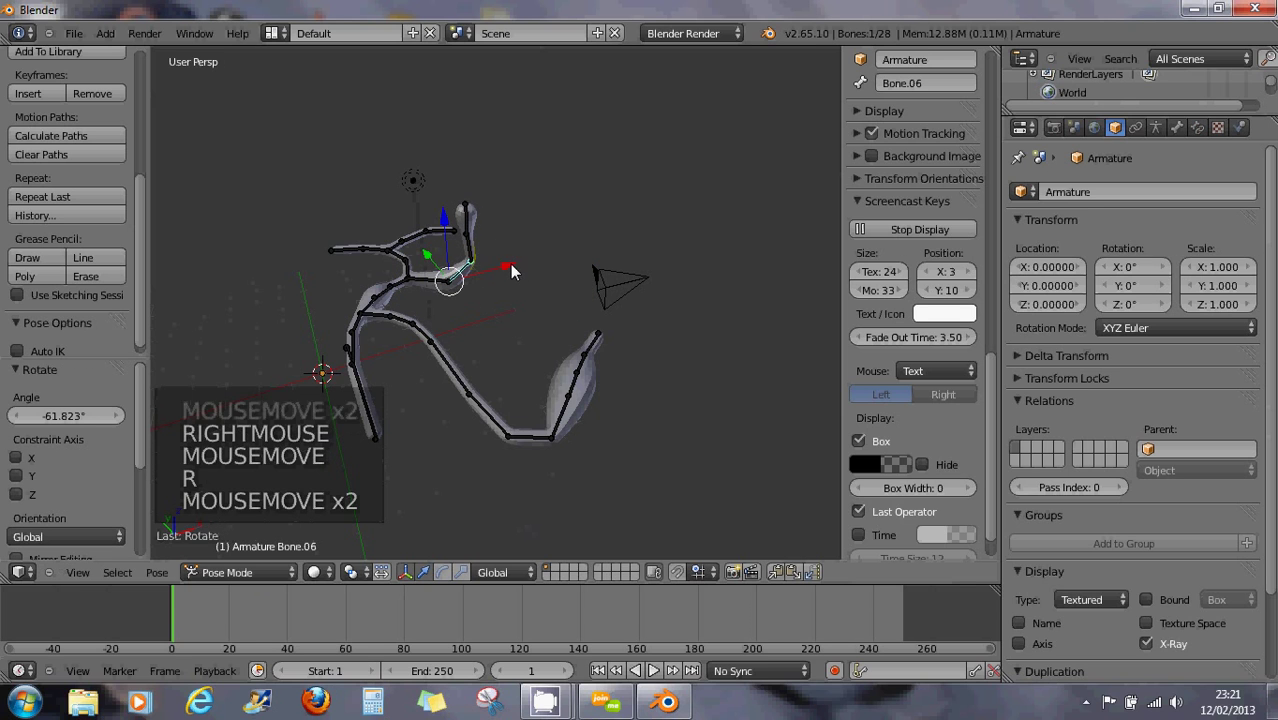
Rotate Bone.25 near the tip of the hooked inner leg by about -92°.
{"action": "right_click", "coordinate": [580, 373]}
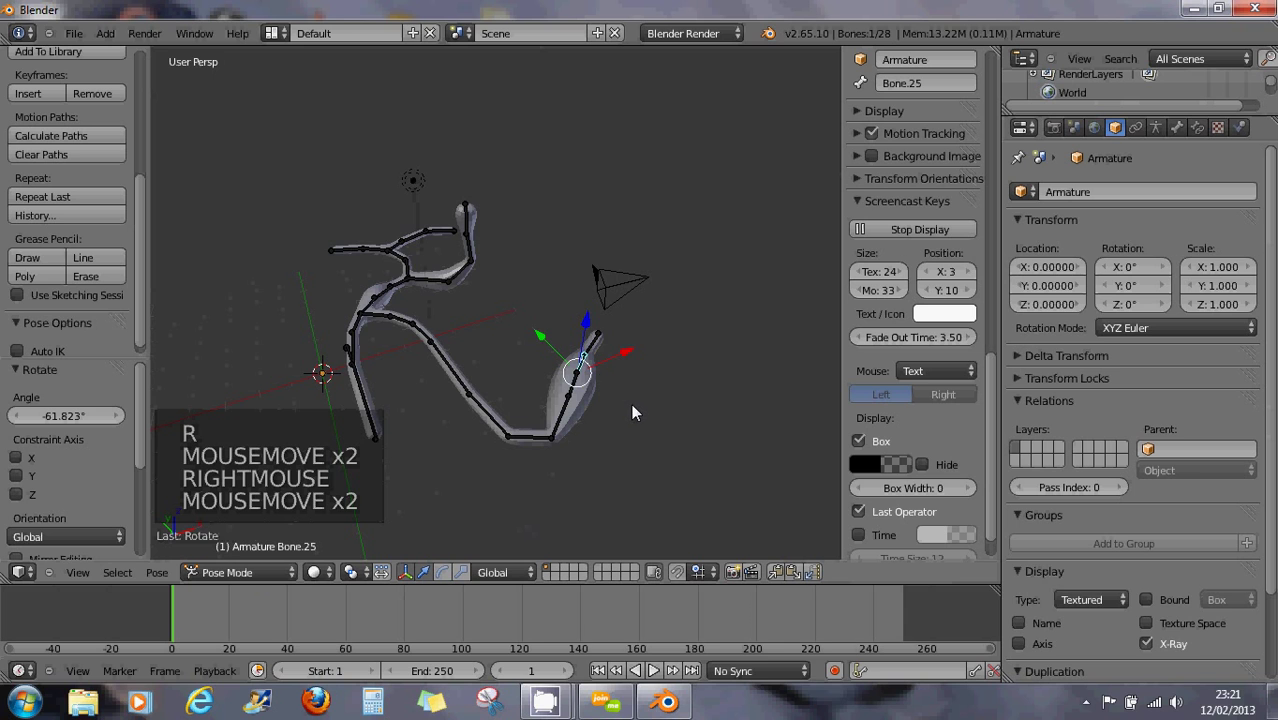
{"action": "key", "text": "r"}
{"action": "left_click", "coordinate": [614, 313]}
Rotate Bone.12 in the upper forked branch by about 77°.
{"action": "middle_click_drag", "start_coordinate": [614, 313], "coordinate": [496, 253]}
{"action": "right_click", "coordinate": [522, 252]}
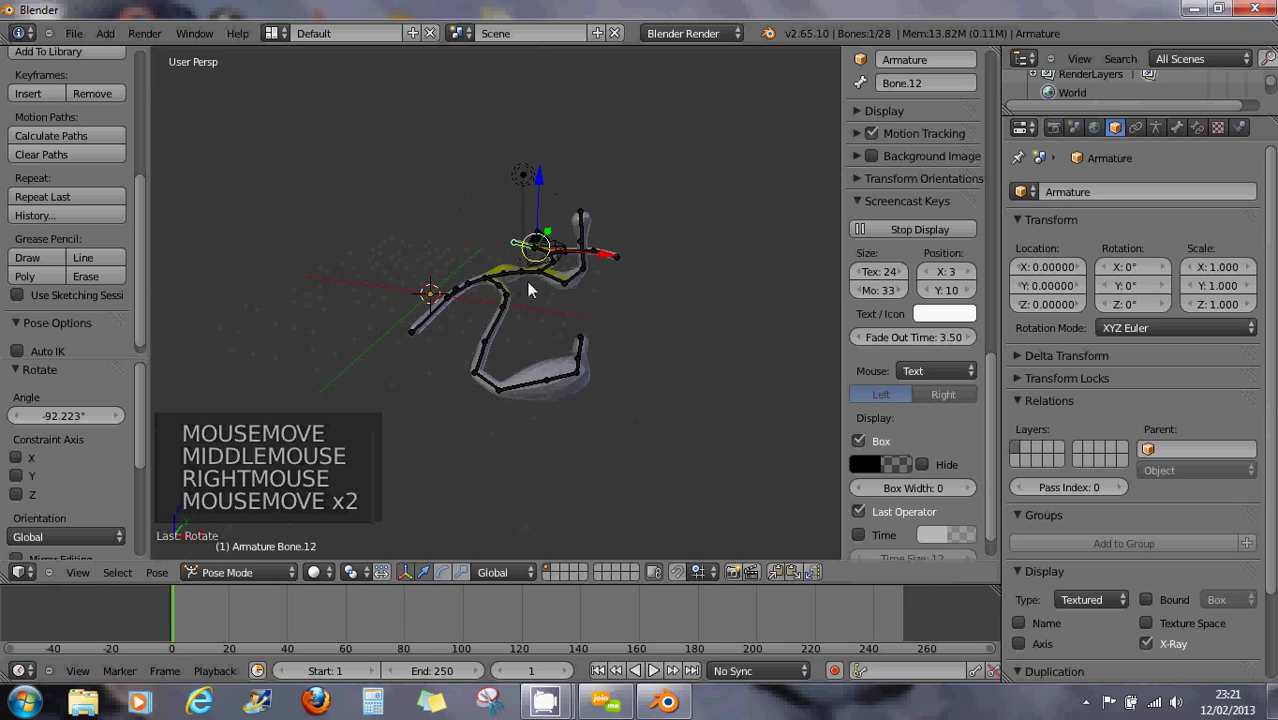
{"action": "key", "text": "r"}
{"action": "left_click", "coordinate": [517, 296]}
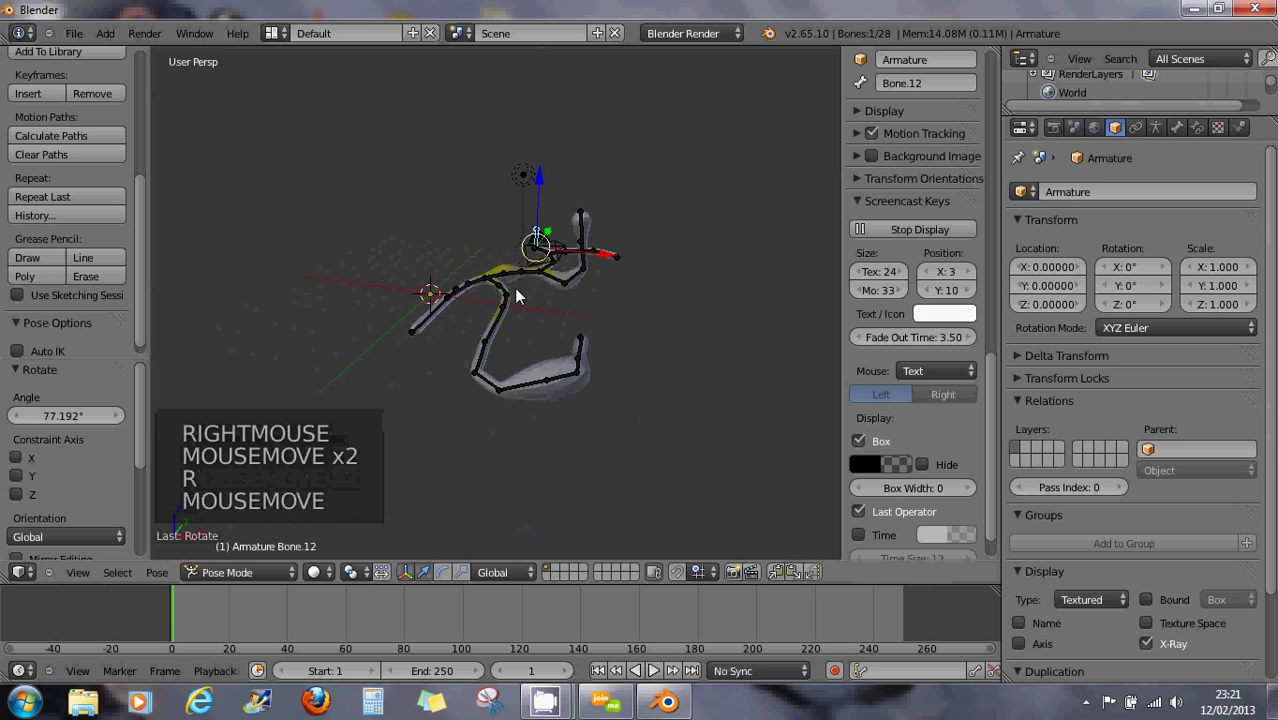
Rotate Bone.19 in the upper part of the hooked inner leg by about -101°.
{"action": "right_click", "coordinate": [531, 334]}
{"action": "right_click", "coordinate": [538, 353]}
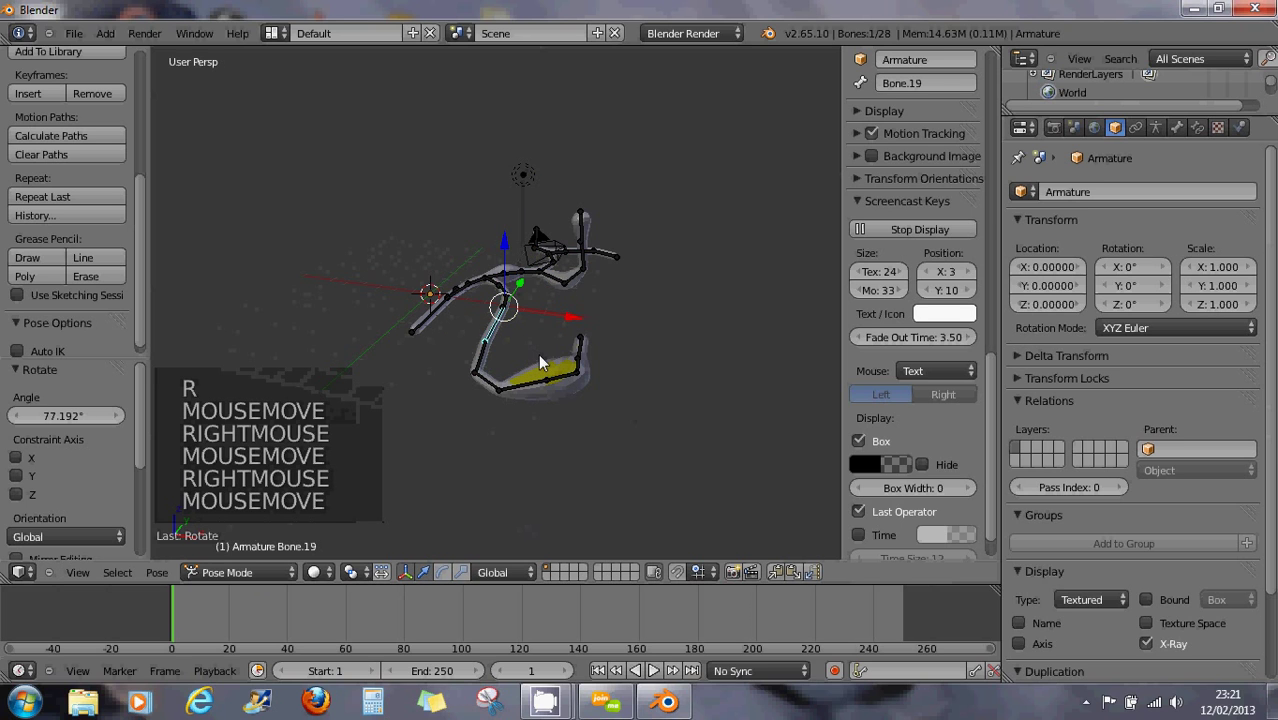
{"action": "key", "text": "r"}
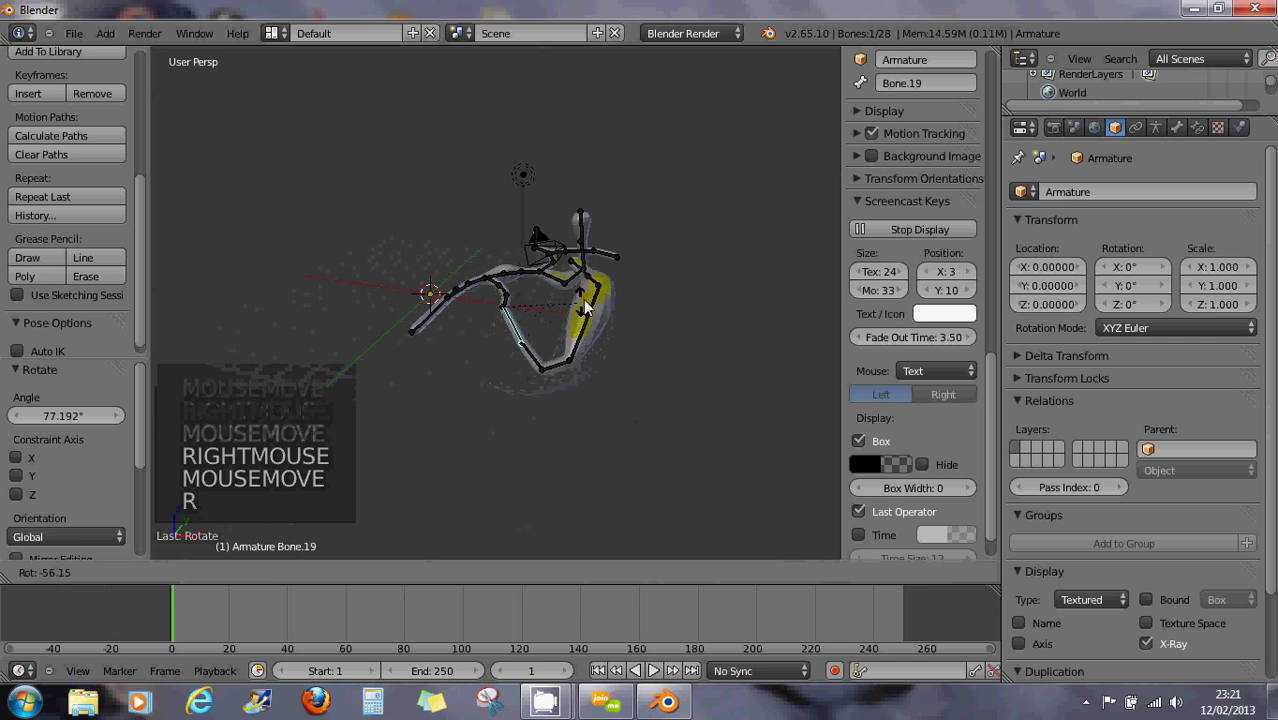
{"action": "left_click", "coordinate": [596, 207]}
{"action": "middle_click_drag", "start_coordinate": [596, 207], "coordinate": [676, 325]}
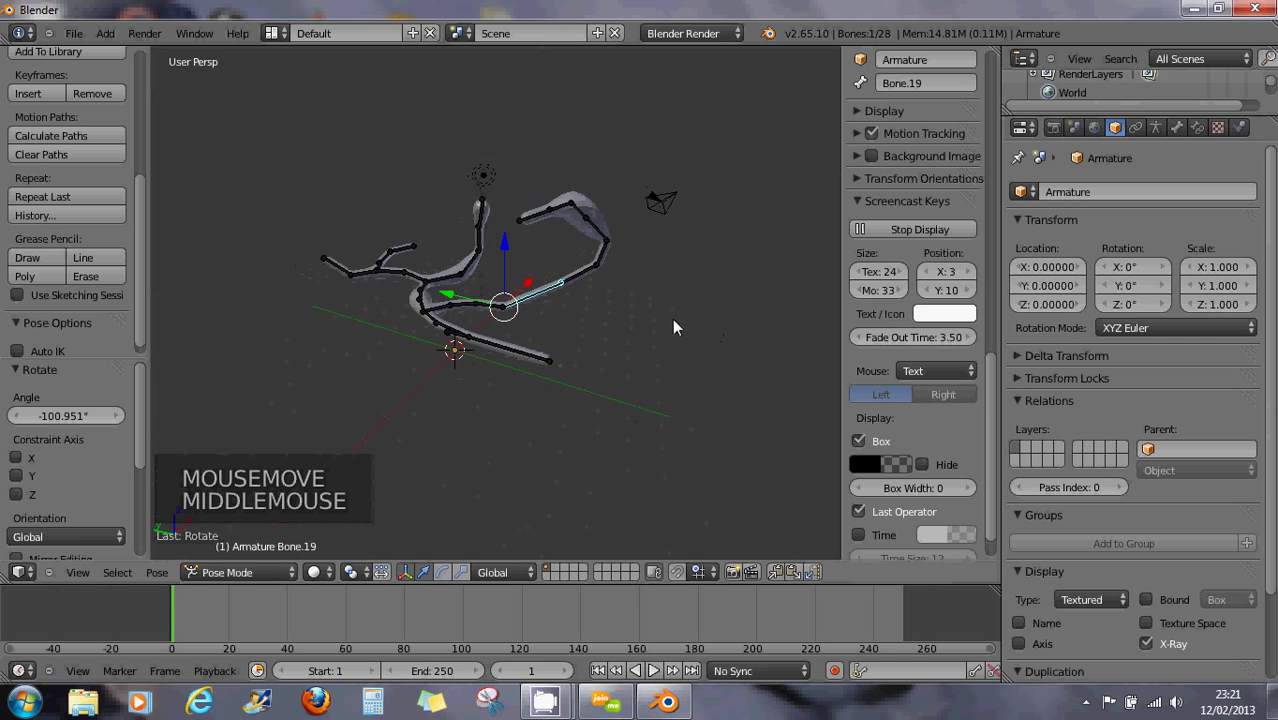
{"action": "middle_click_drag", "start_coordinate": [548, 364], "coordinate": [503, 413]}
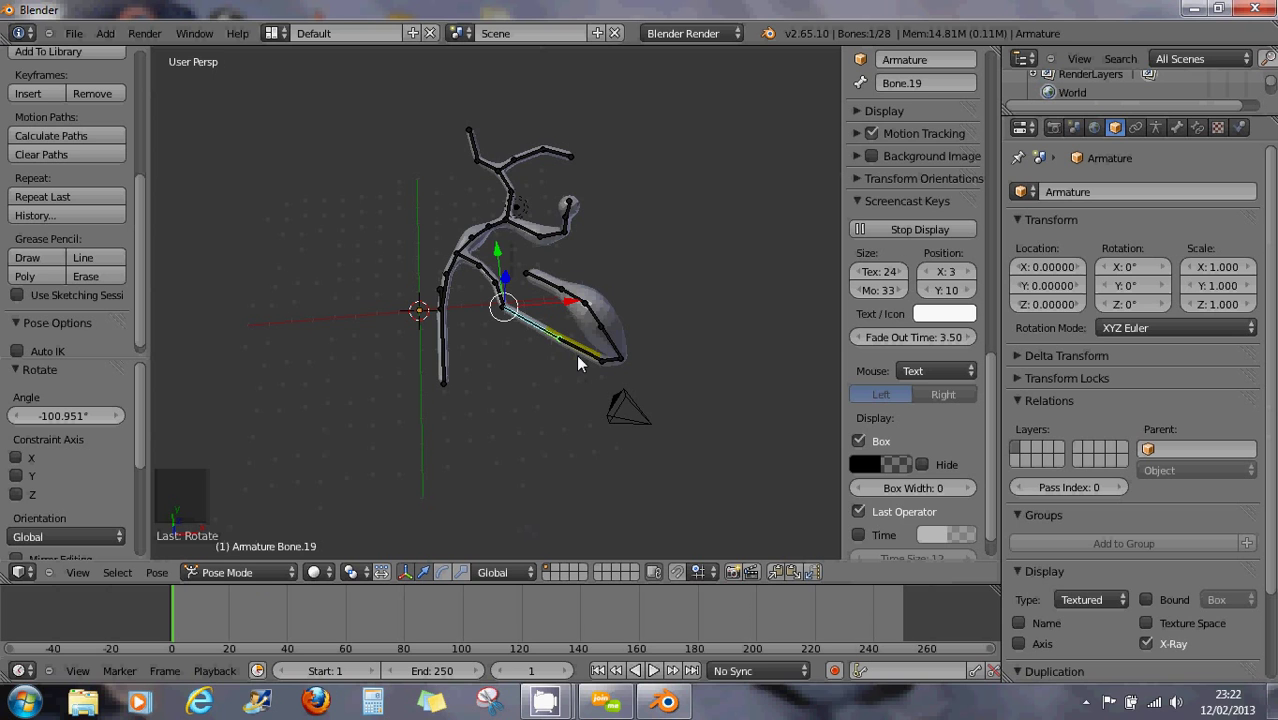
{"action": "middle_click_drag", "start_coordinate": [512, 322], "coordinate": [539, 300]}
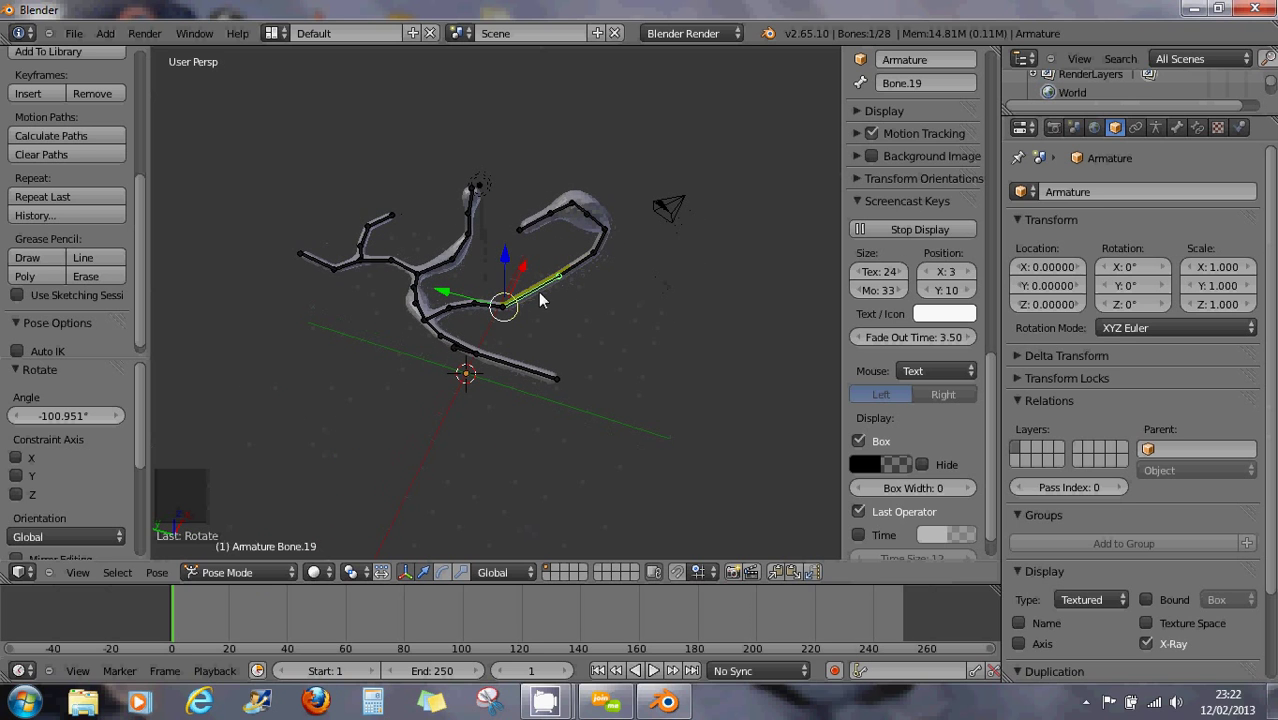
{"action": "scroll", "coordinate": [513, 320], "scroll_direction": "up", "scroll_amount": 2}
{"action": "middle_click_drag", "start_coordinate": [592, 343], "coordinate": [477, 345]}
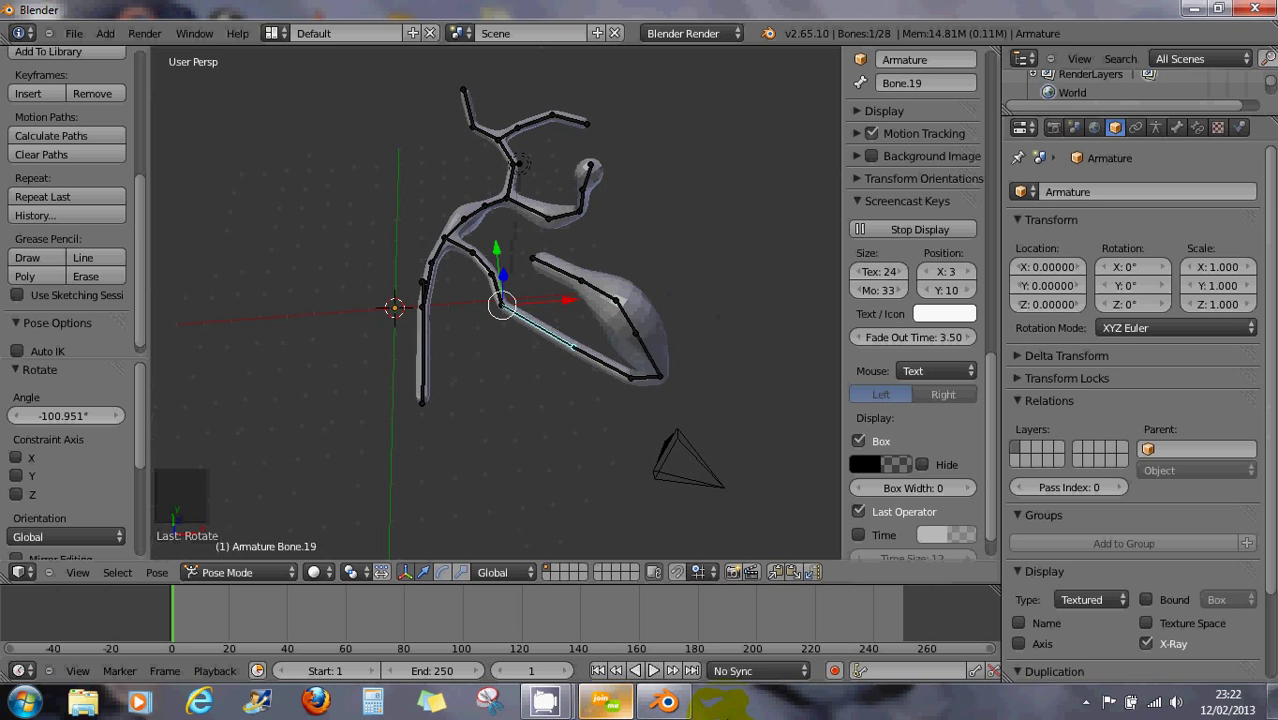
{"action": "left_click", "coordinate": [1087, 703]}
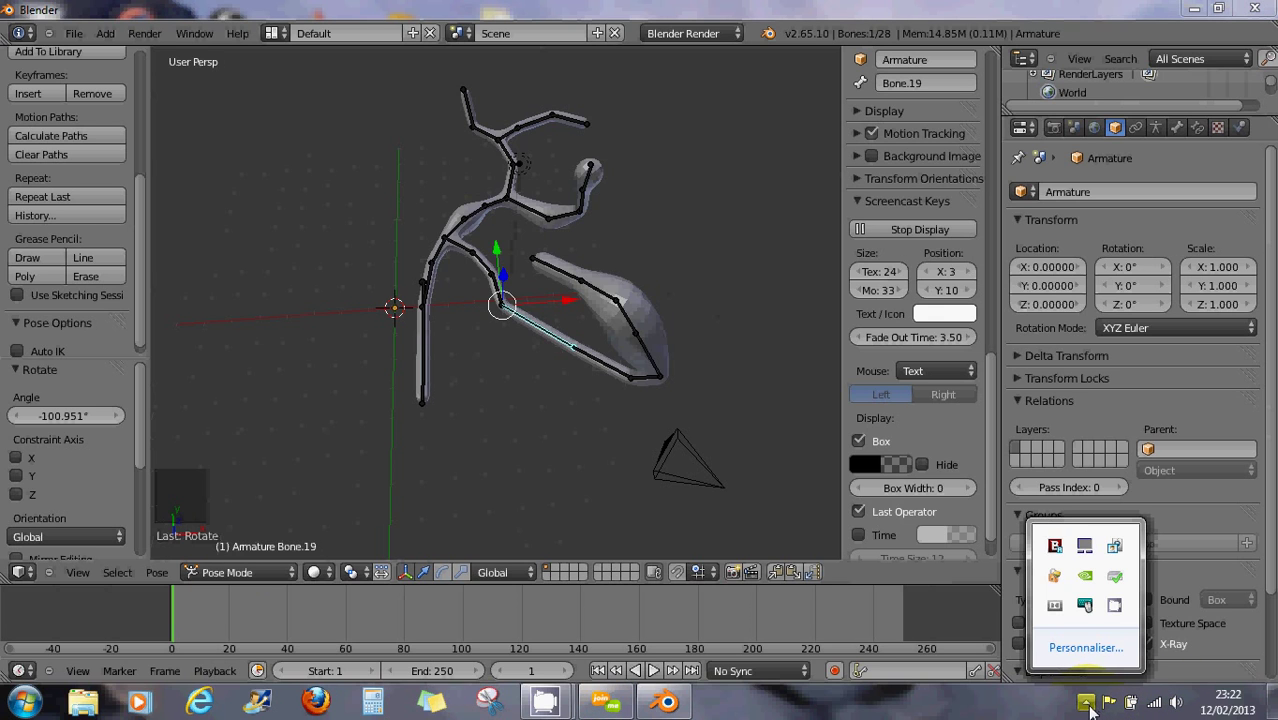
{"action": "right_click", "coordinate": [1117, 612]}
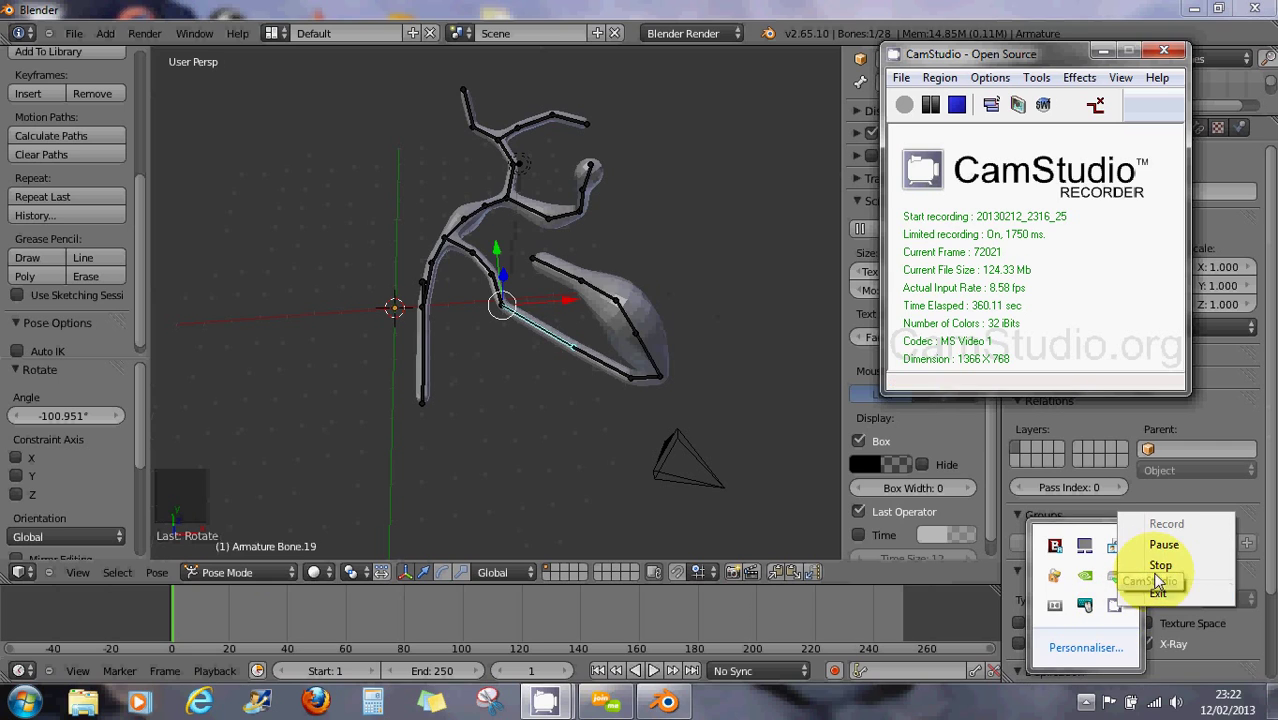